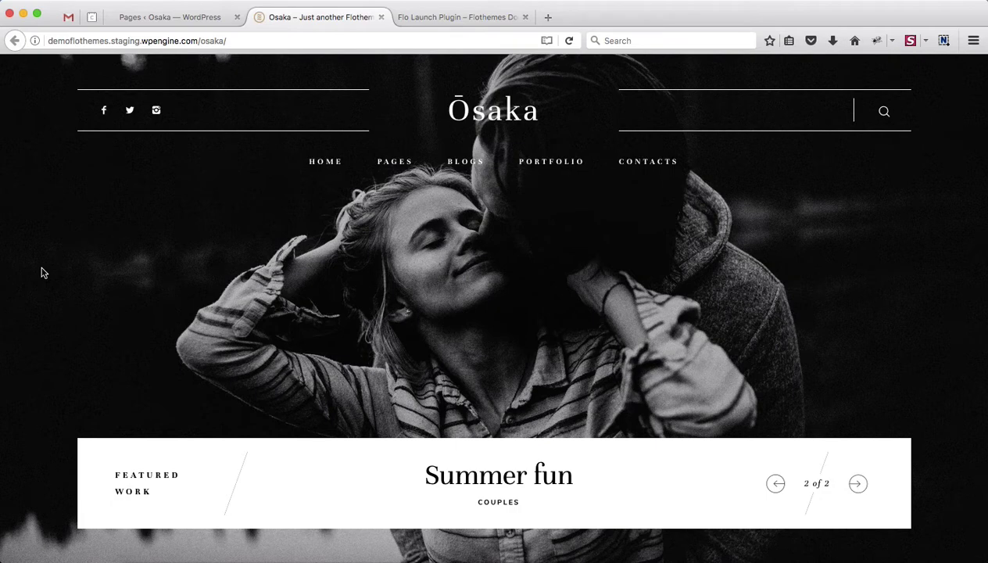
Switch to the Osaka admin Pages list showing all 25 published pages.
key(ctrl+shift+Tab)
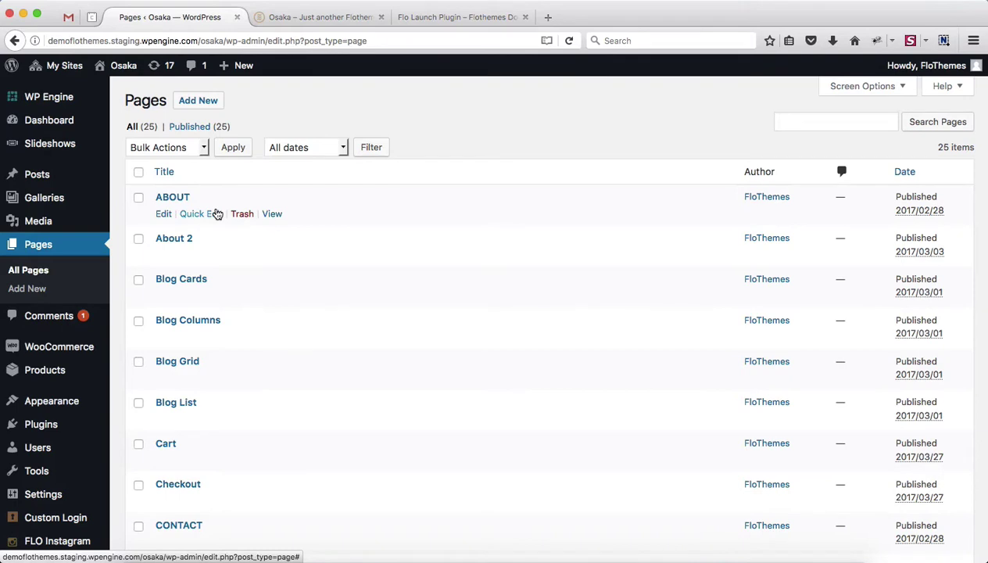
Open the ABOUT page editor twice, once in a new tab and once in the current tab.
super+click(173, 197)
click(173, 198)
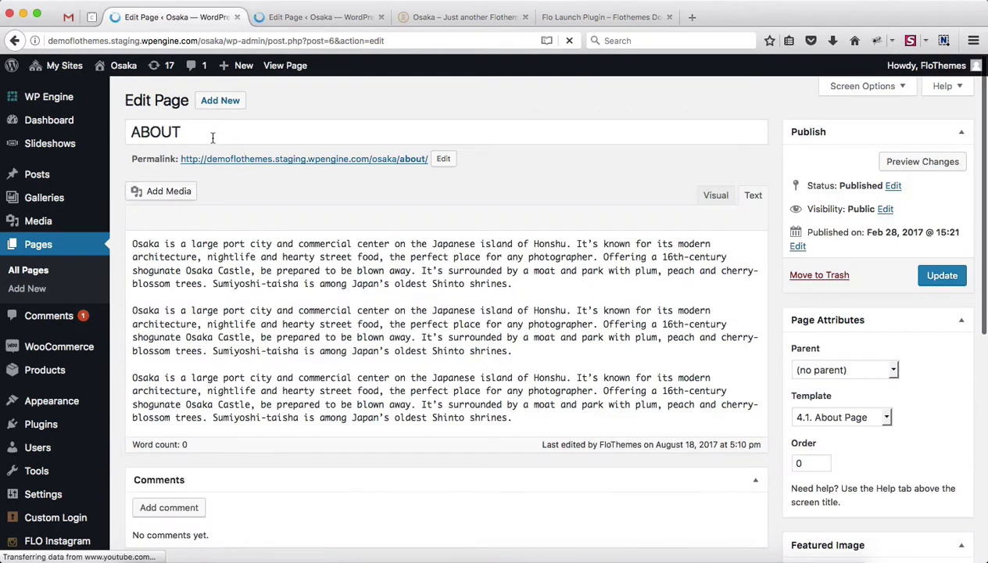
key(ctrl+Tab)
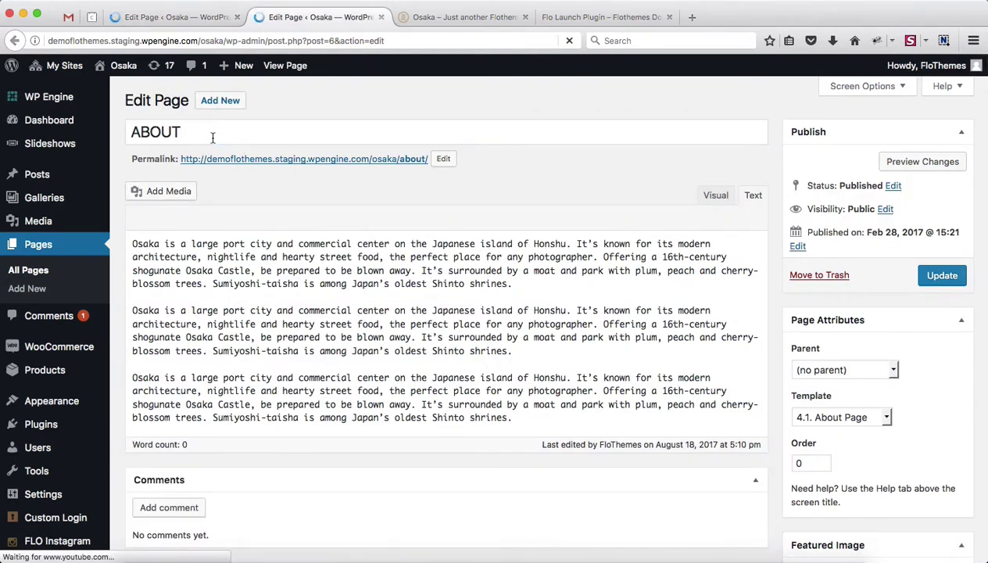
click(212, 137)
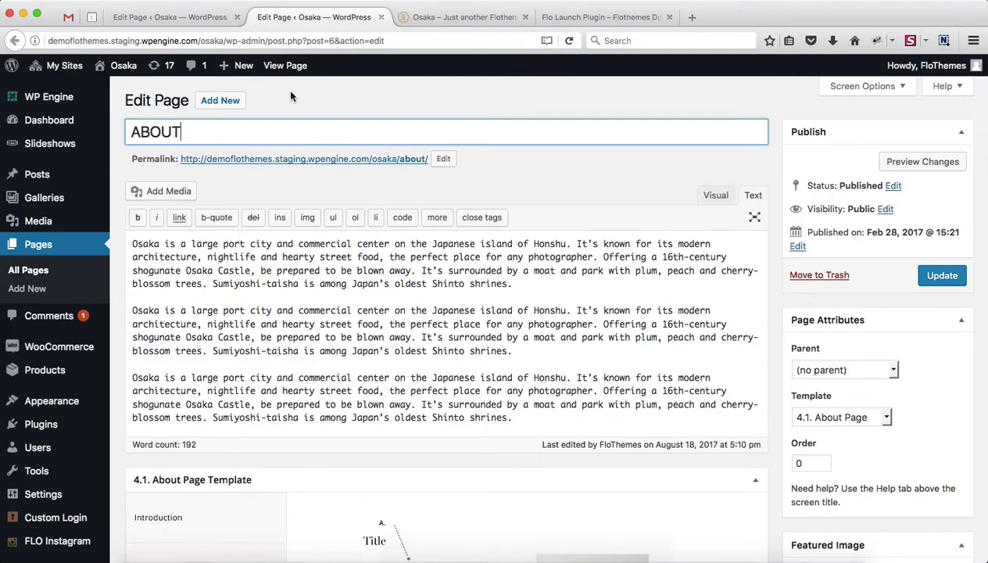
key(ctrl+Tab)
key(ctrl+Tab)
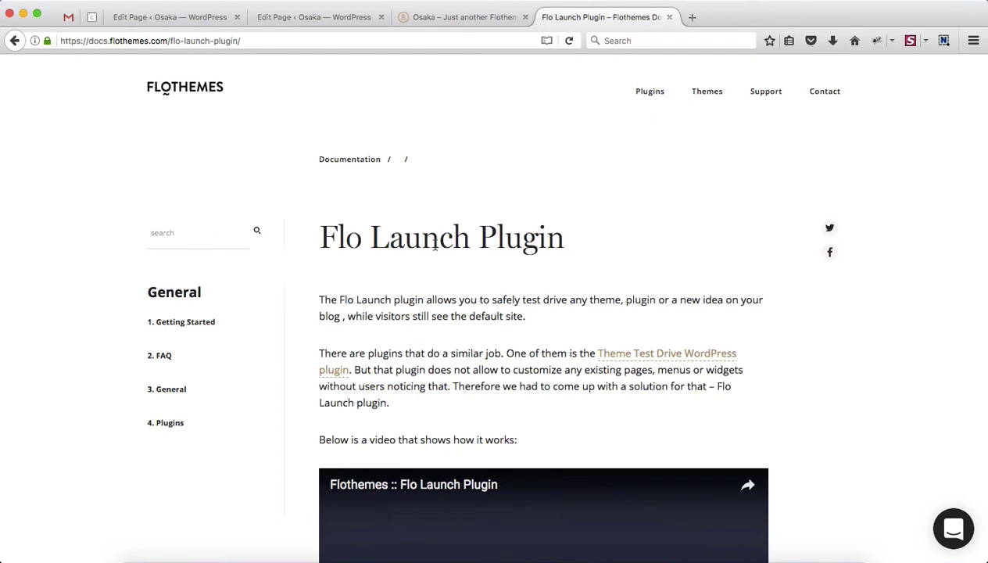
key(ctrl+shift+Tab)
key(ctrl+shift+Tab)
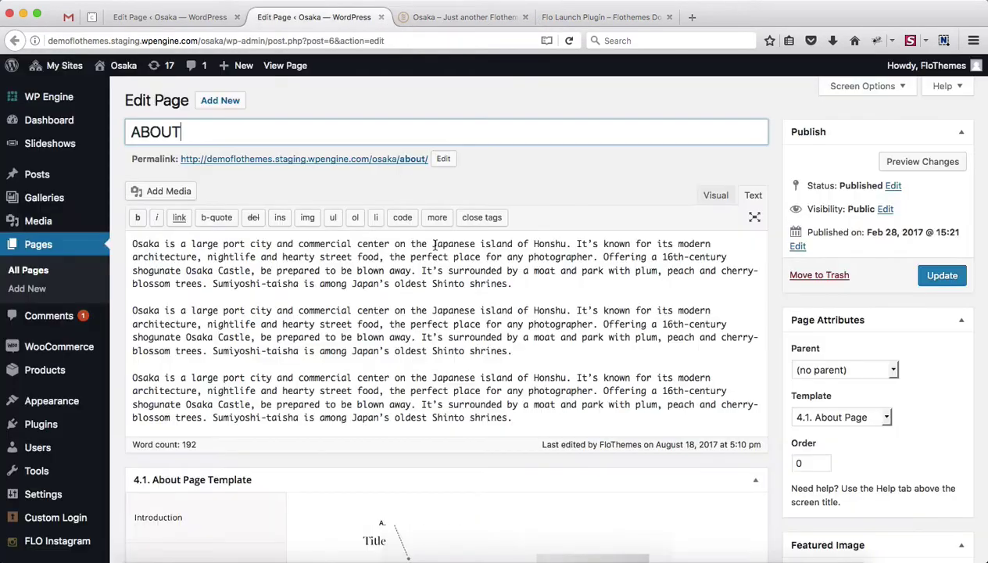
Set the ABOUT page's Page Attributes template to Default Template.
scroll(691, 323, down, 5)
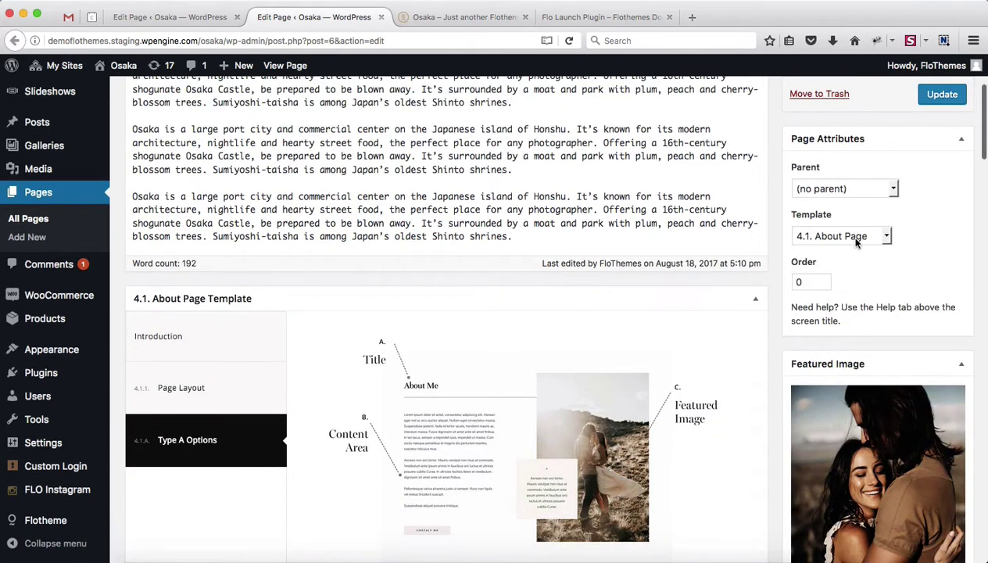
click(856, 238)
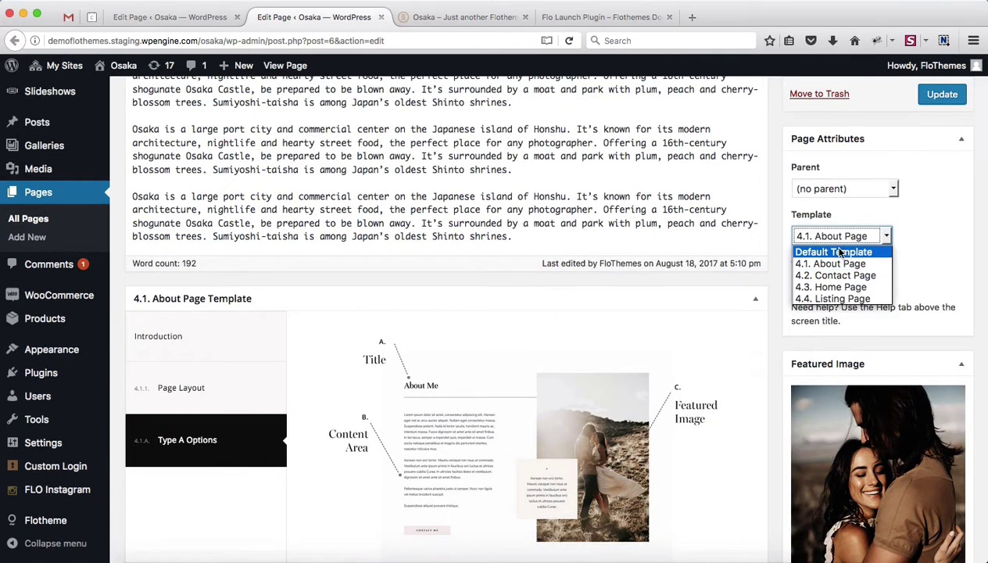
click(841, 253)
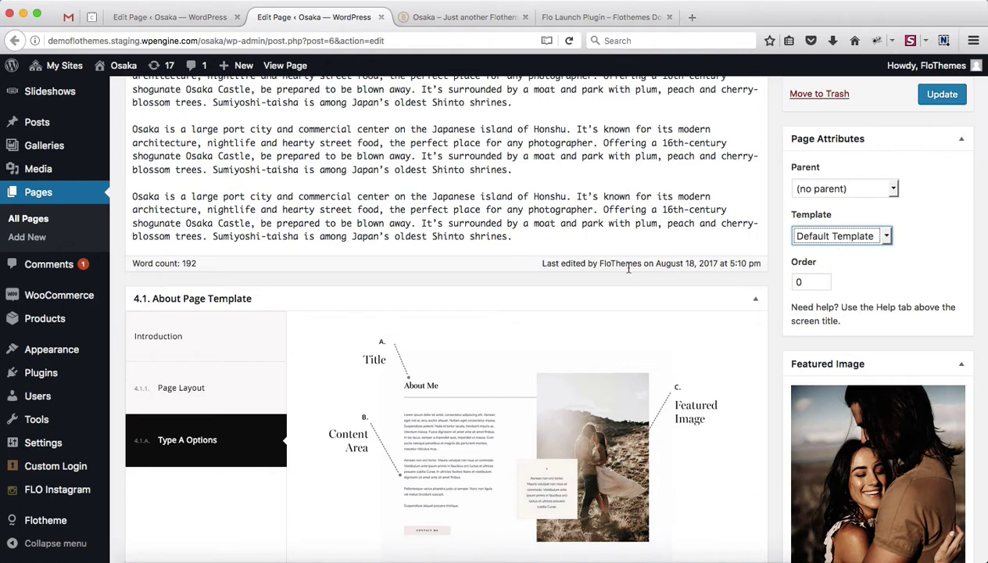
Compare with the first ABOUT editor tab, then save the template change with Update.
scroll(623, 266, up, 5)
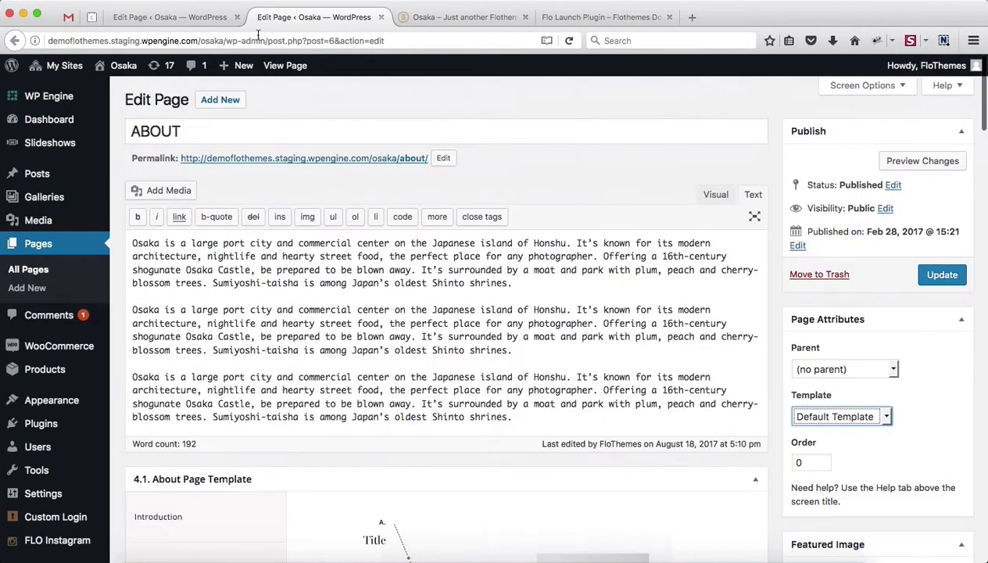
click(178, 17)
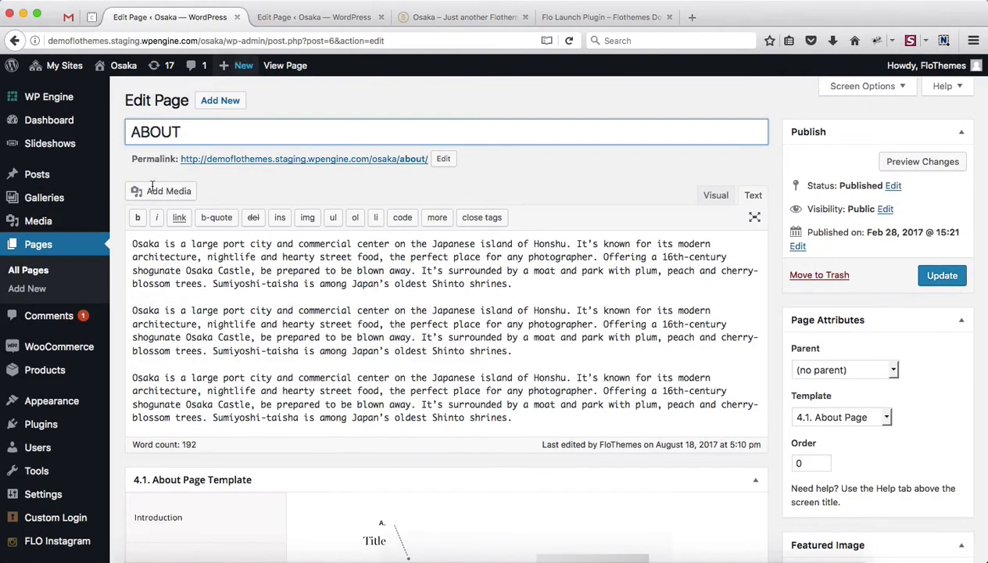
scroll(356, 217, down, 4)
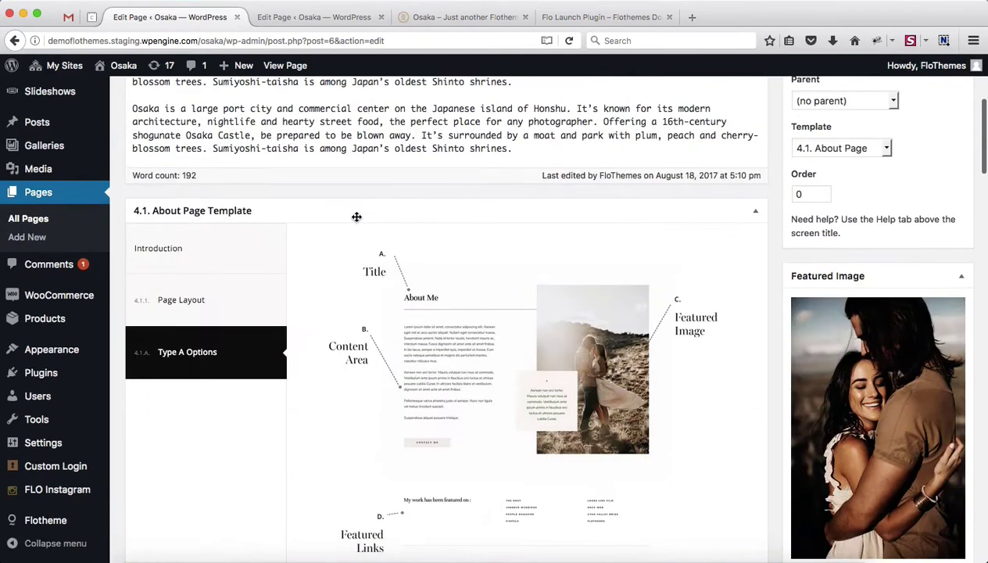
scroll(357, 216, up, 4)
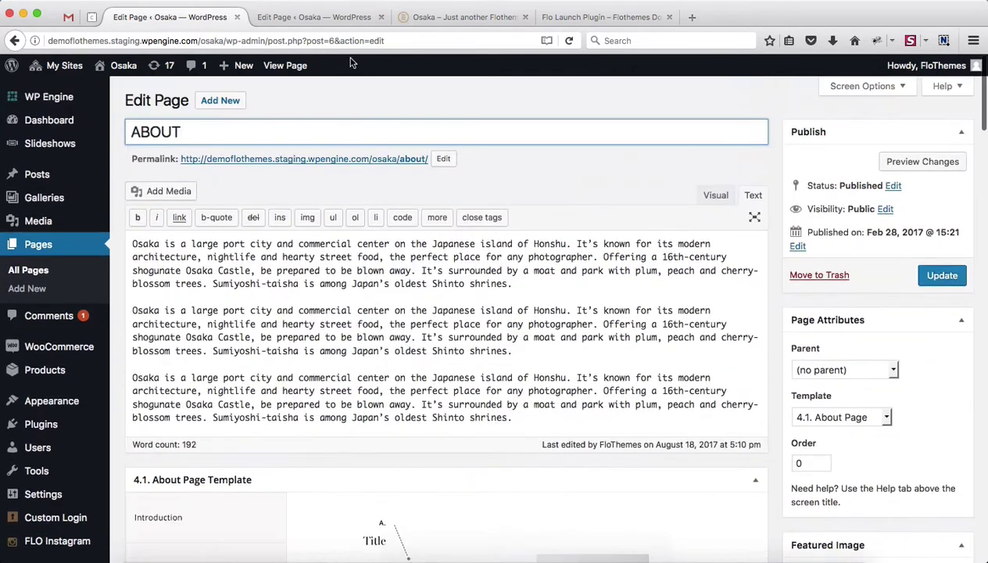
click(308, 19)
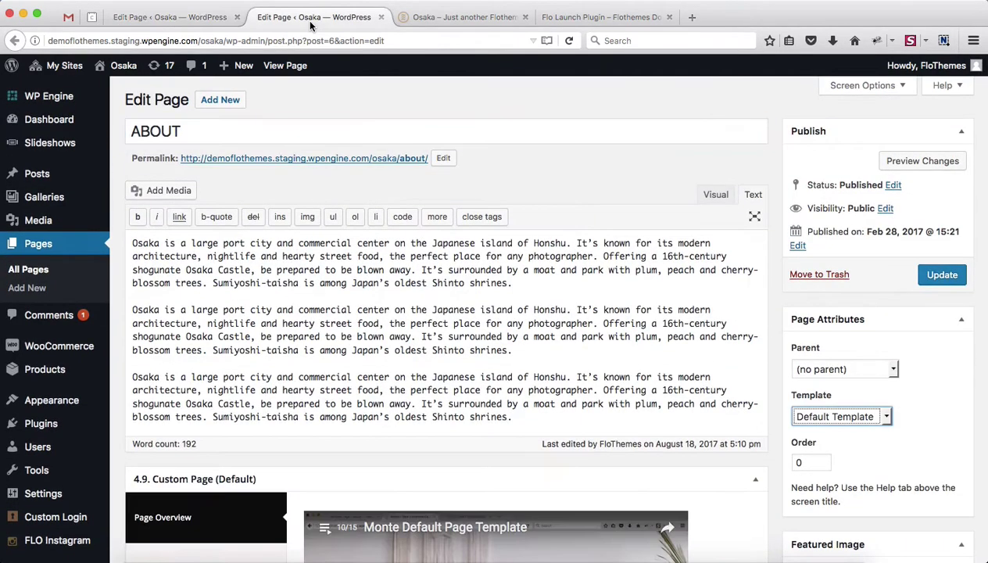
scroll(461, 268, down, 3)
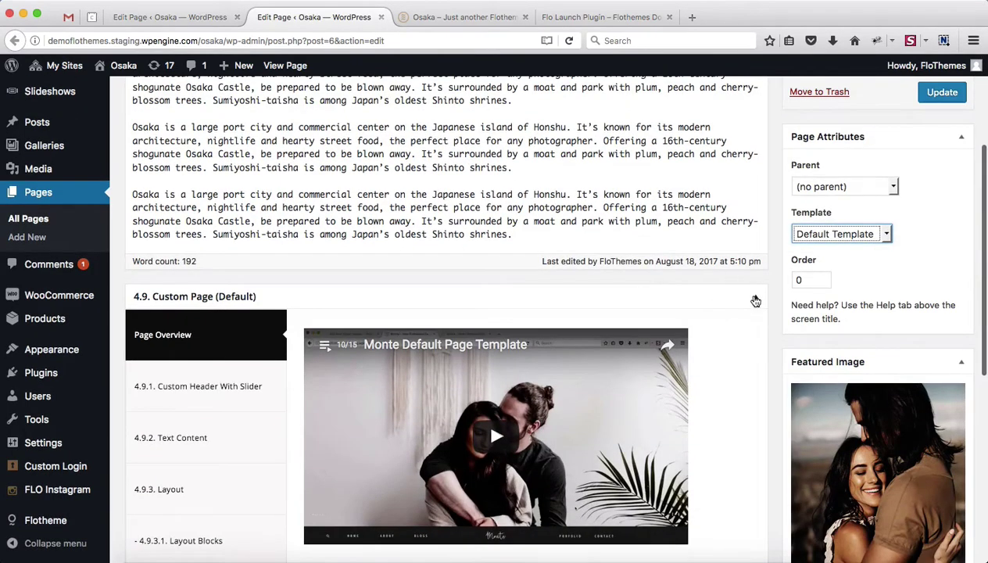
scroll(914, 202, up, 3)
click(941, 214)
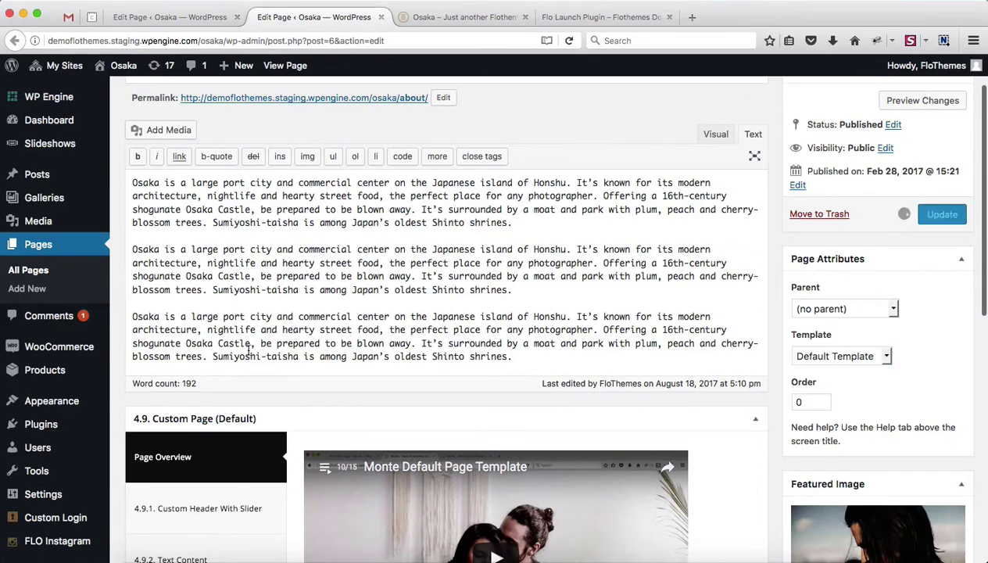
scroll(248, 350, down, 2)
scroll(248, 349, down, 2)
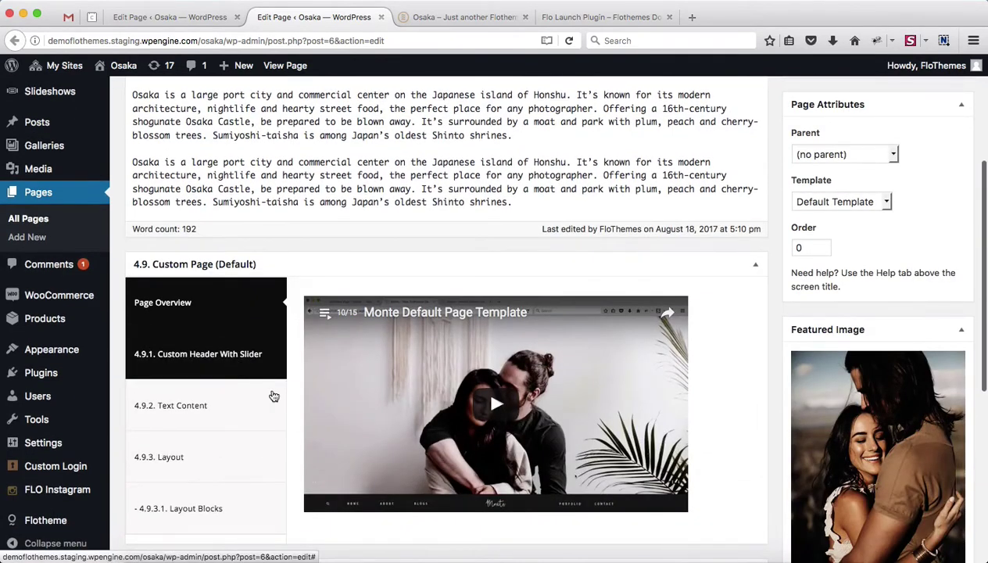
Apply the About Type A layout template and confirm replacing the existing blocks.
click(599, 321)
scroll(420, 415, down, 8)
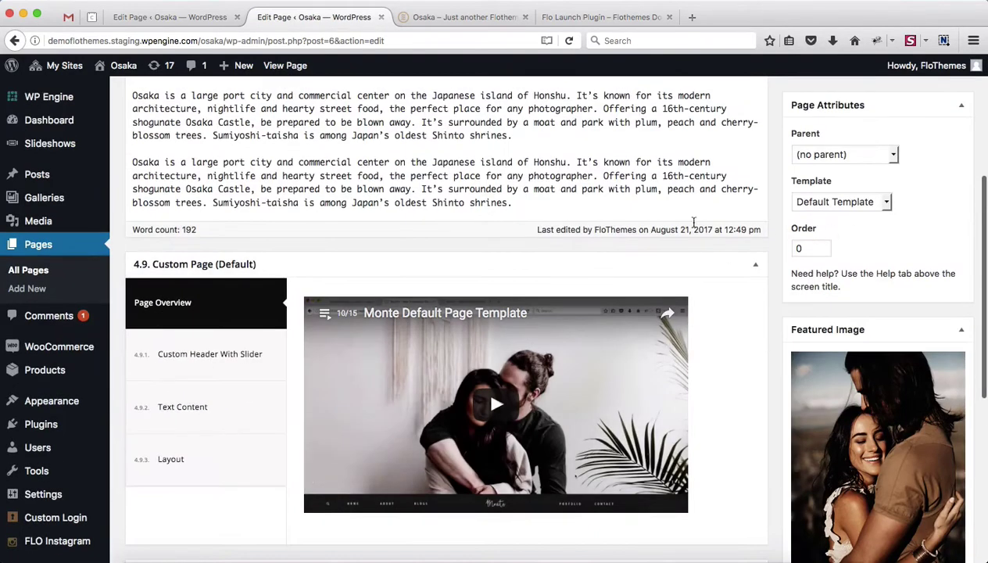
click(180, 470)
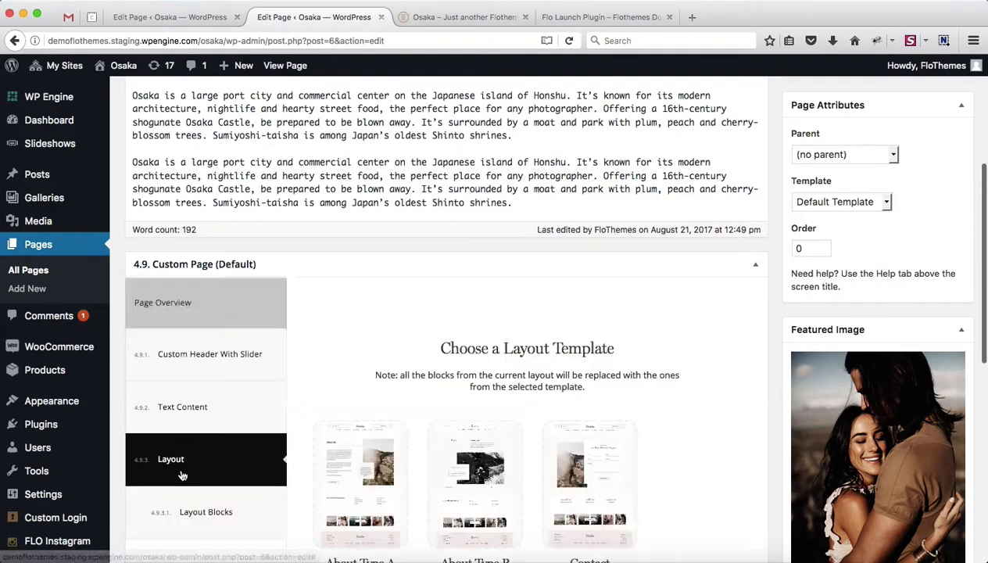
scroll(485, 454, down, 4)
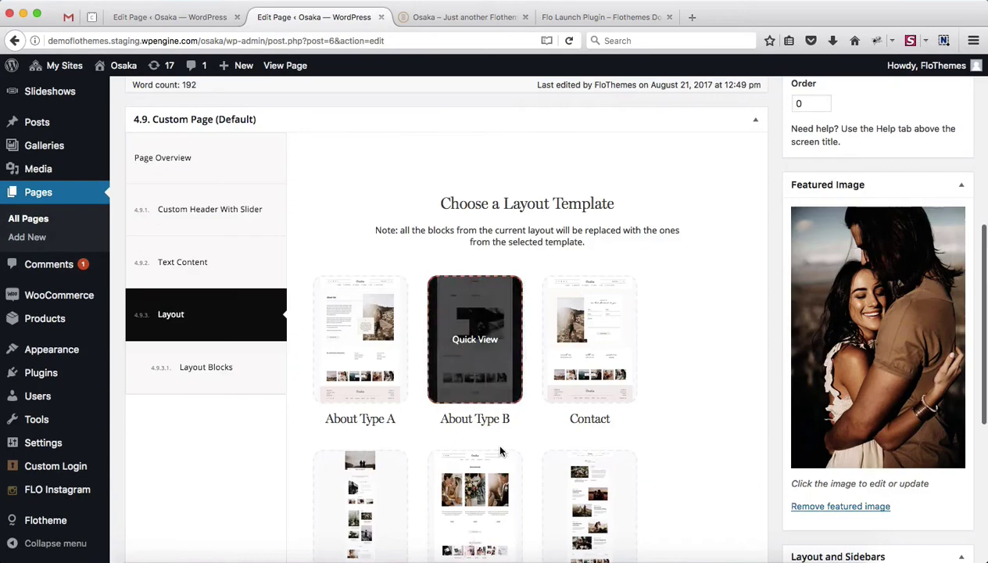
click(380, 368)
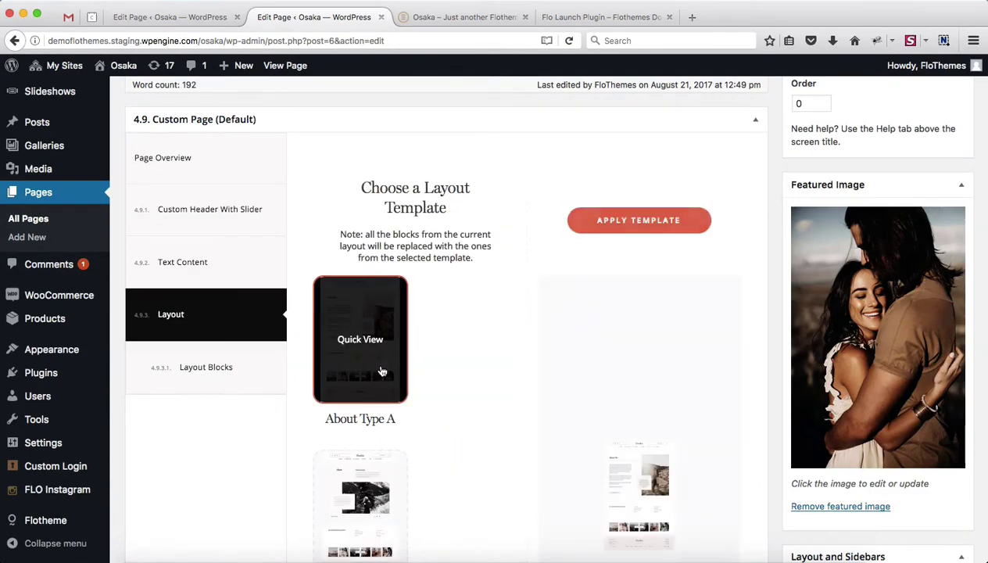
click(624, 223)
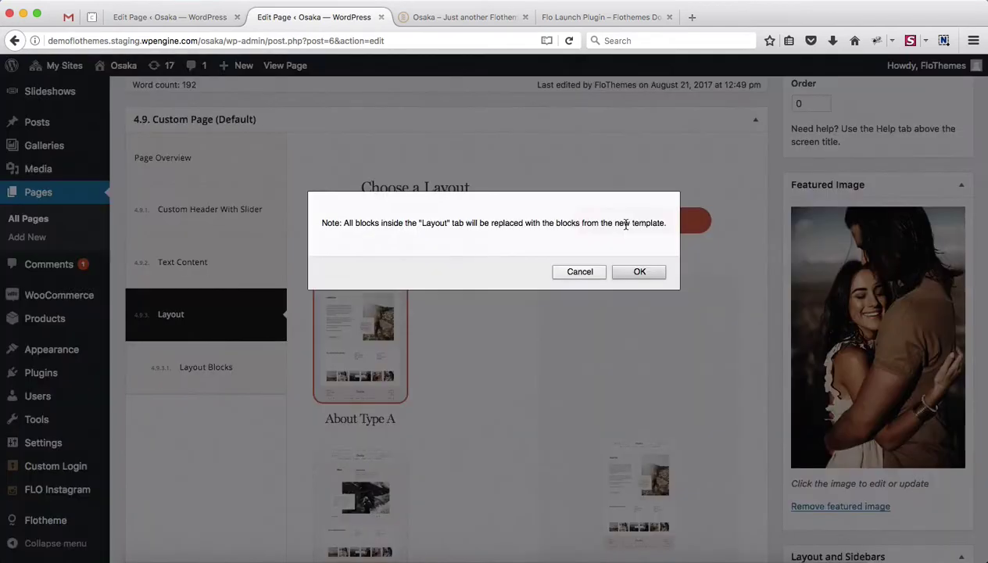
click(640, 272)
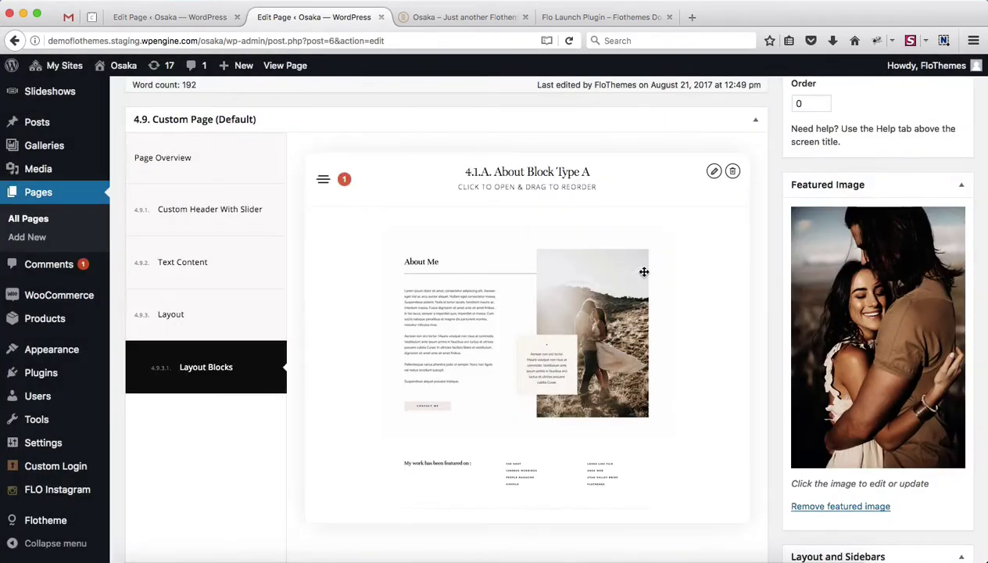
Expand the About Block Type A settings in the second ABOUT editor.
scroll(643, 271, down, 5)
scroll(644, 282, up, 6)
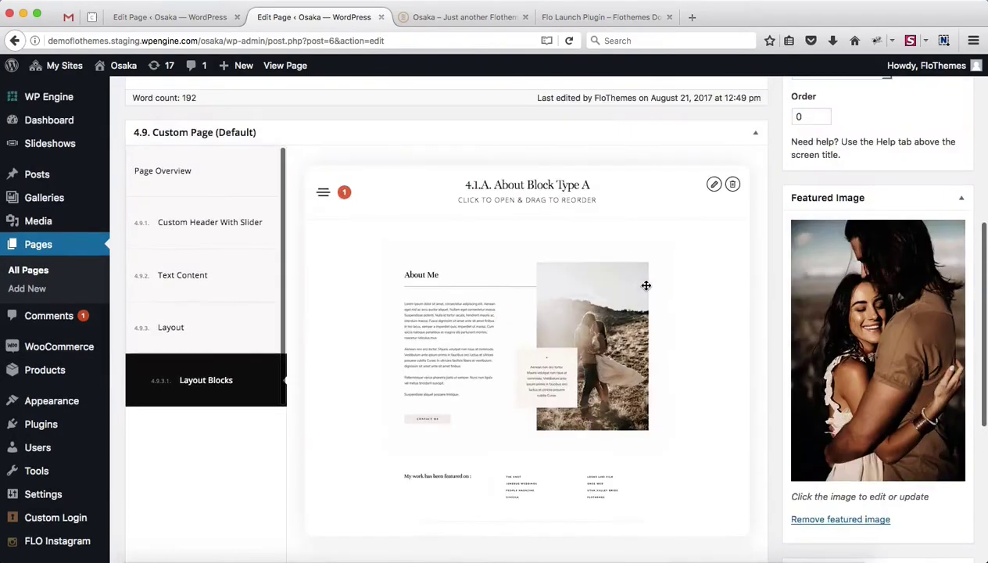
click(529, 195)
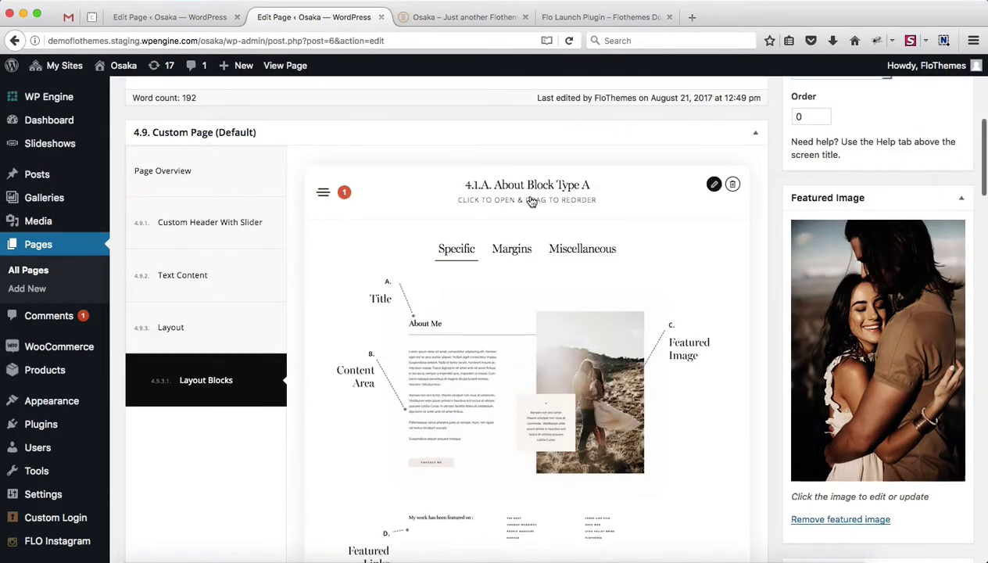
scroll(530, 201, down, 5)
scroll(530, 201, down, 4)
scroll(530, 201, up, 2)
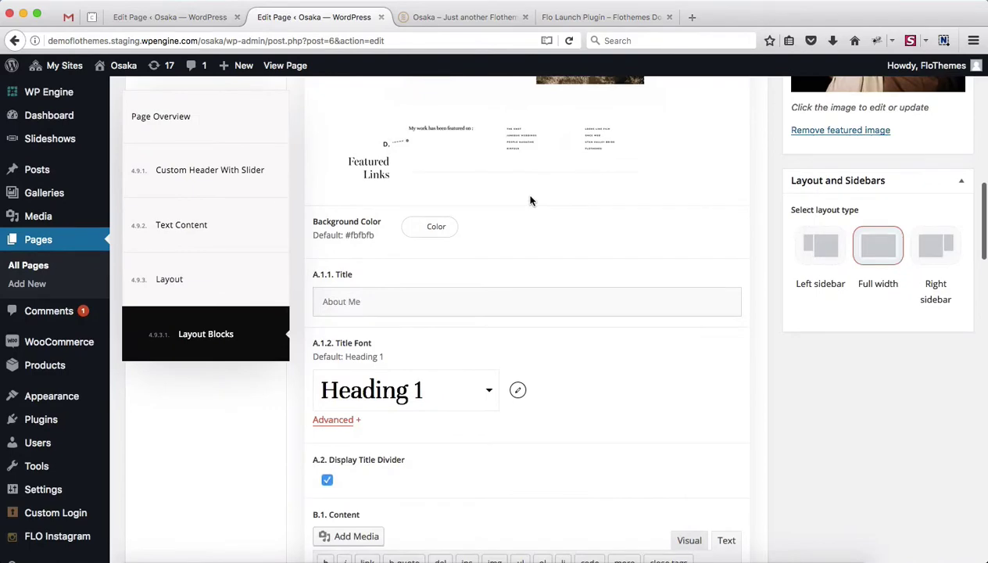
Compare both editor tabs and select the About Me title text in the first tab.
key(ctrl+shift+Tab)
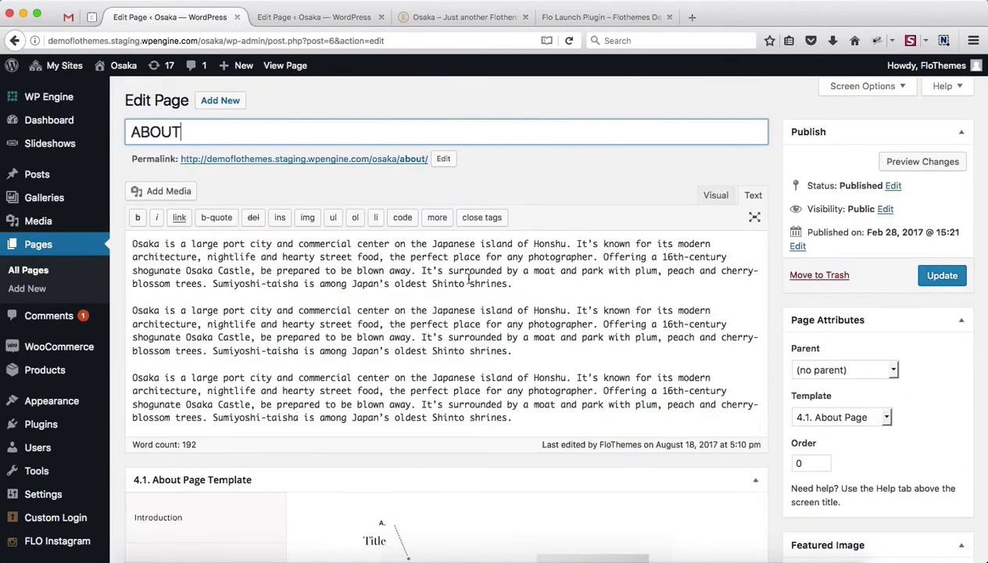
scroll(469, 279, down, 4)
scroll(469, 274, down, 3)
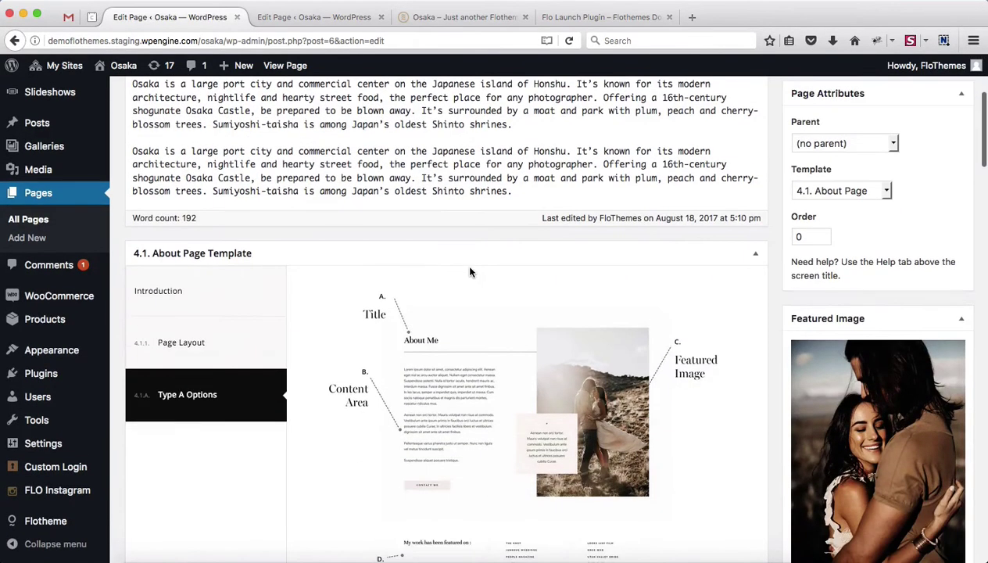
key(ctrl+Tab)
scroll(559, 250, up, 3)
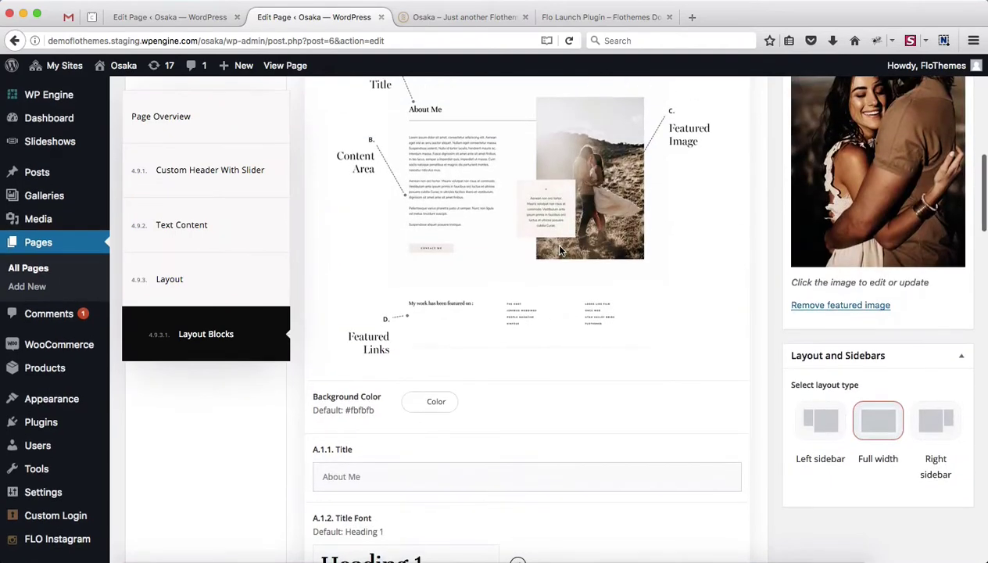
key(ctrl+shift+Tab)
scroll(560, 246, down, 5)
click(536, 362)
triple_click(520, 361)
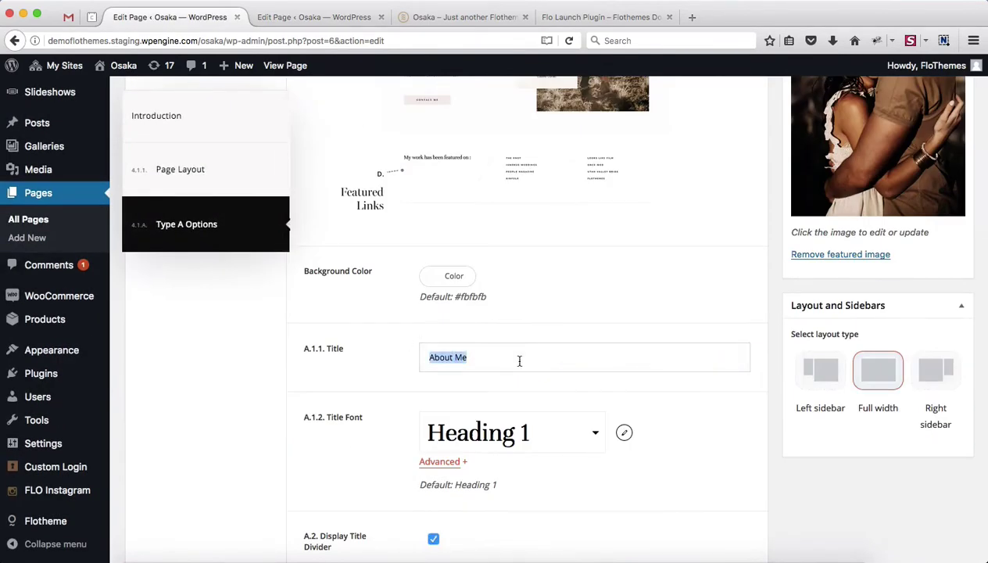
key(ctrl+Tab)
scroll(453, 330, down, 5)
Copy the Osaka paragraphs from the first tab into the empty B.1 Content box.
click(447, 357)
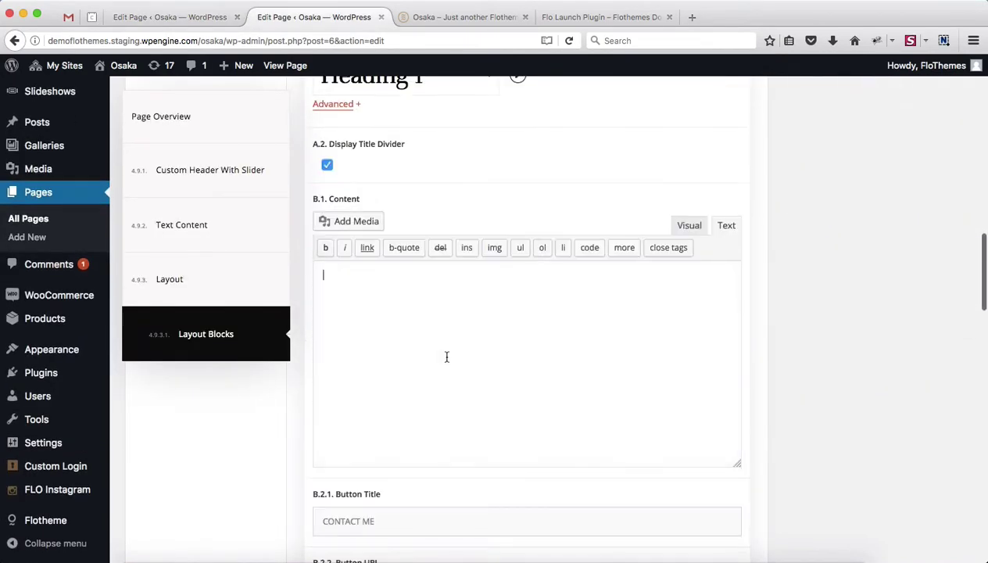
key(ctrl+shift+Tab)
scroll(447, 360, down, 3)
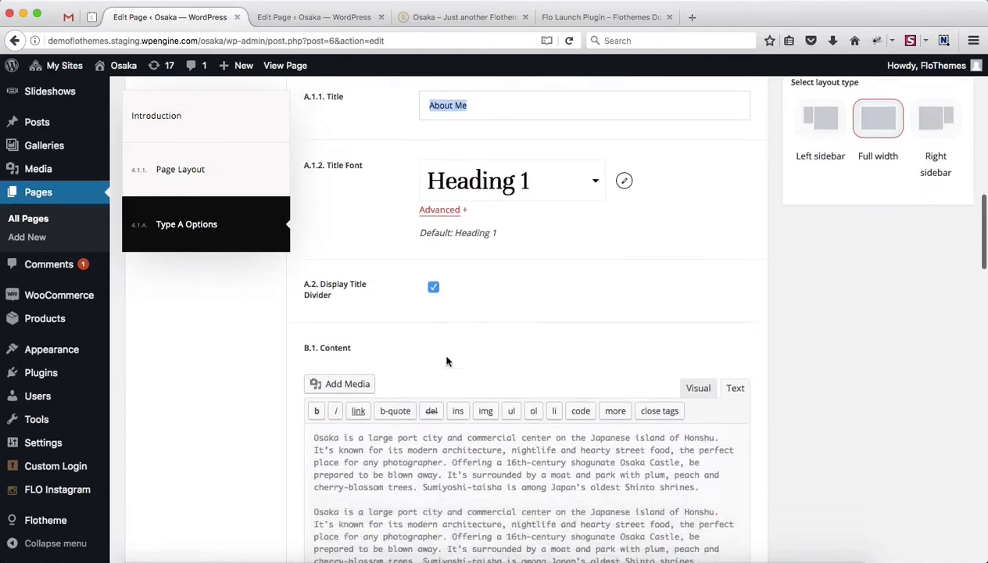
scroll(447, 360, down, 2)
scroll(445, 428, down, 1)
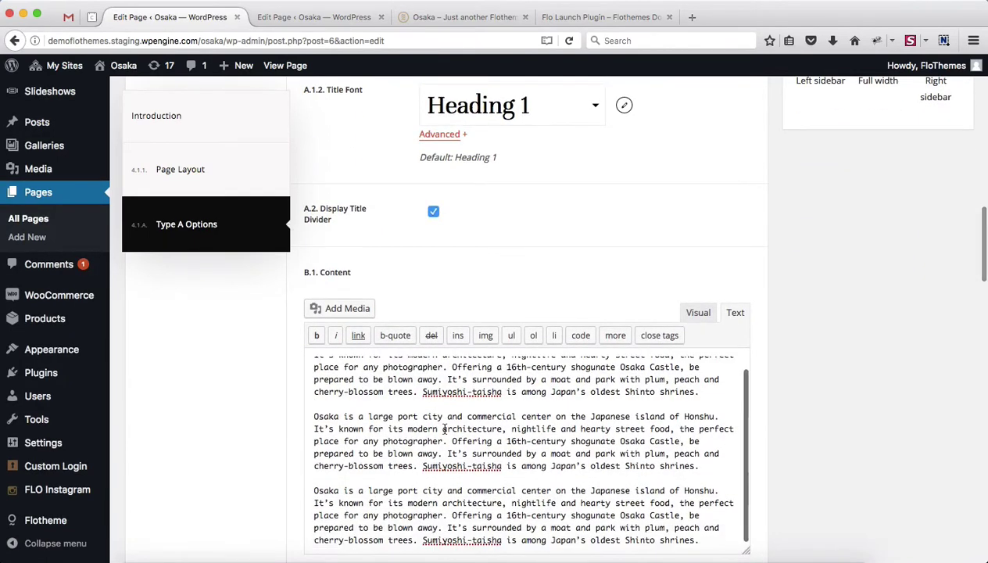
key(super+a)
key(ctrl+Tab)
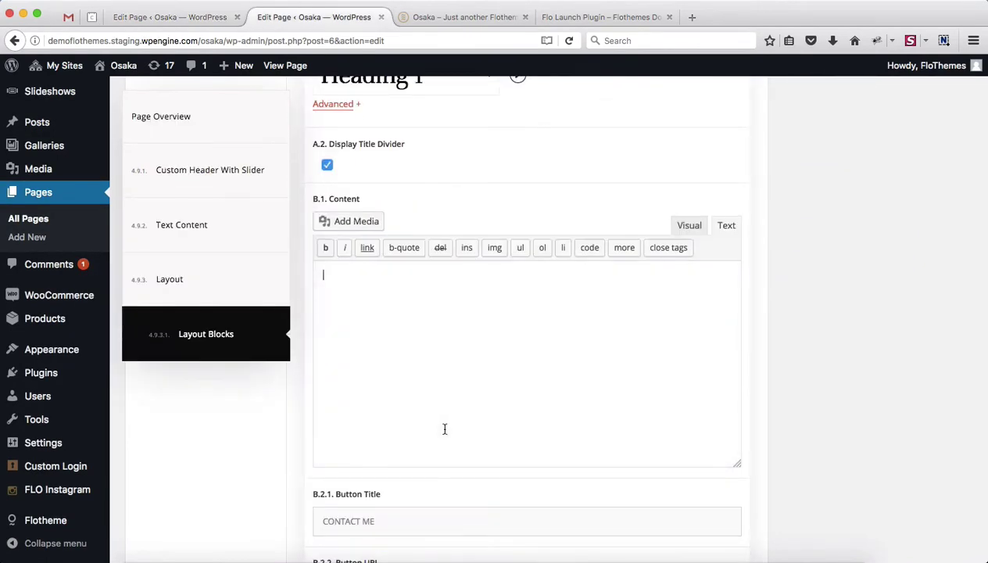
key(super+v)
Scroll through both editor tabs to check the pasted content against the original.
key(ctrl+shift+Tab)
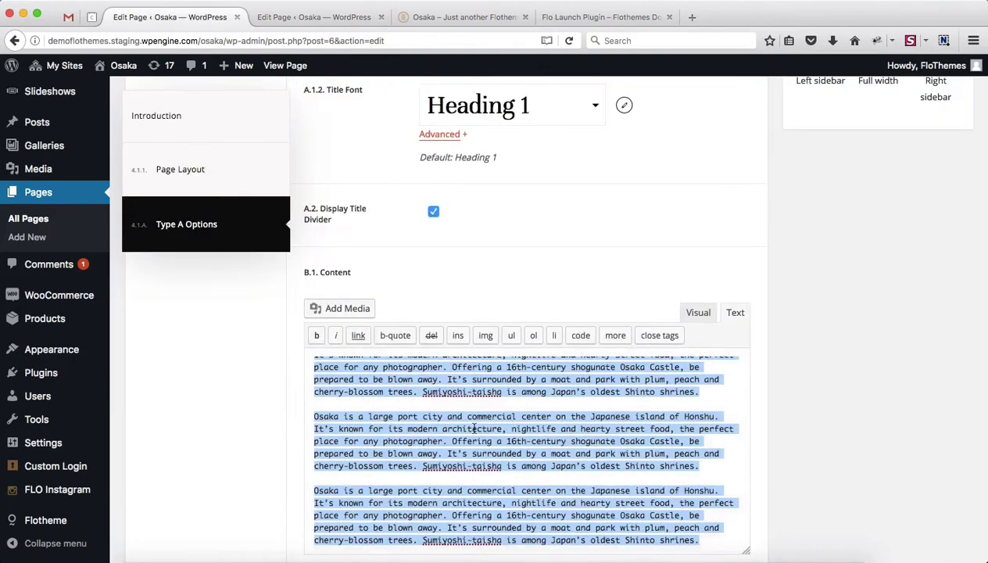
scroll(464, 428, down, 5)
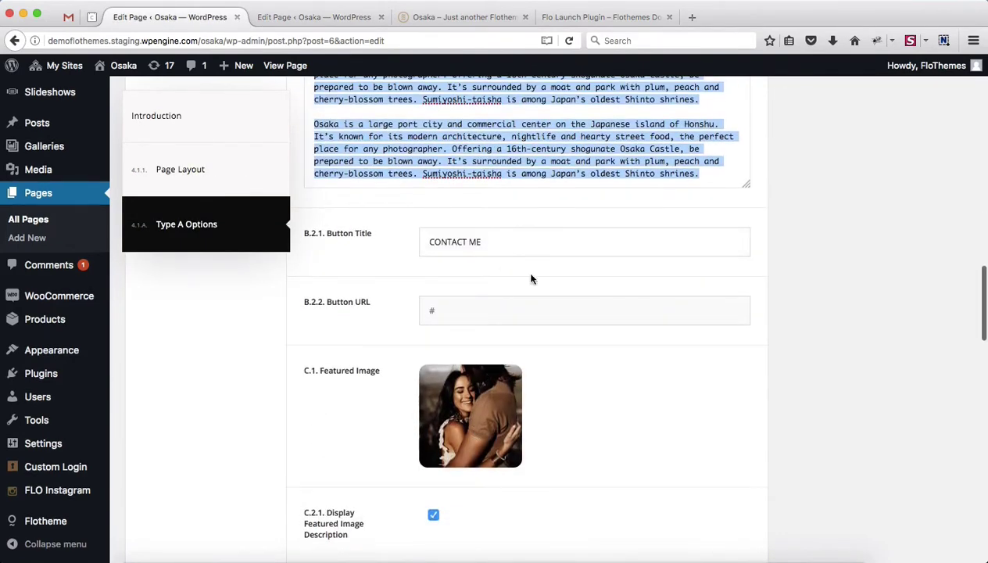
key(ctrl+Tab)
scroll(620, 382, down, 2)
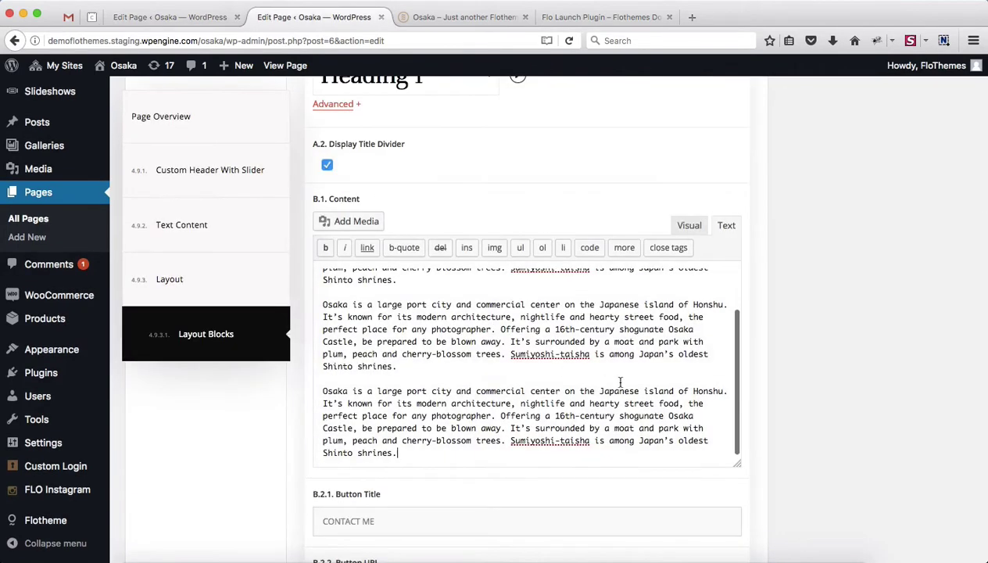
scroll(620, 382, down, 5)
scroll(620, 385, down, 1)
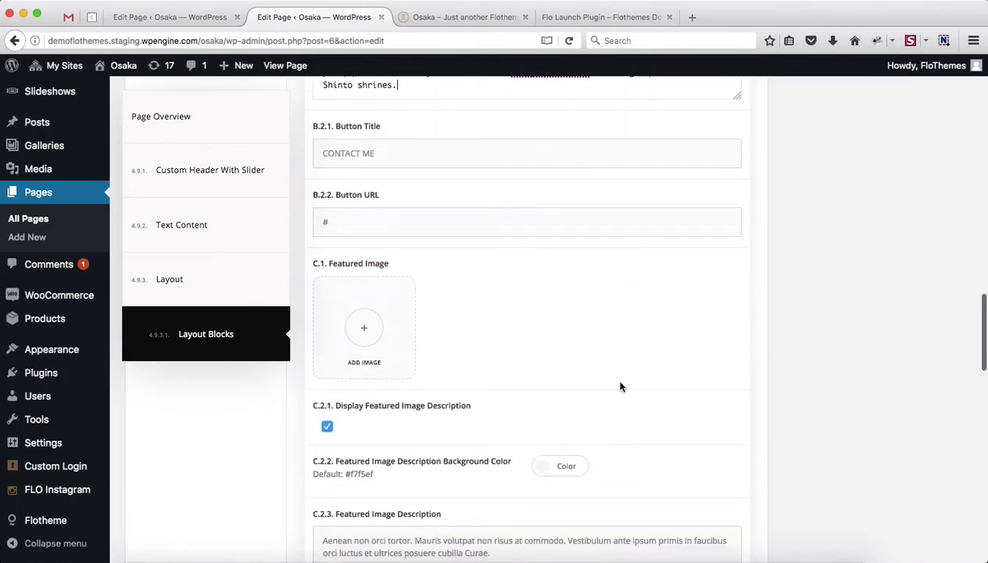
key(ctrl+shift+Tab)
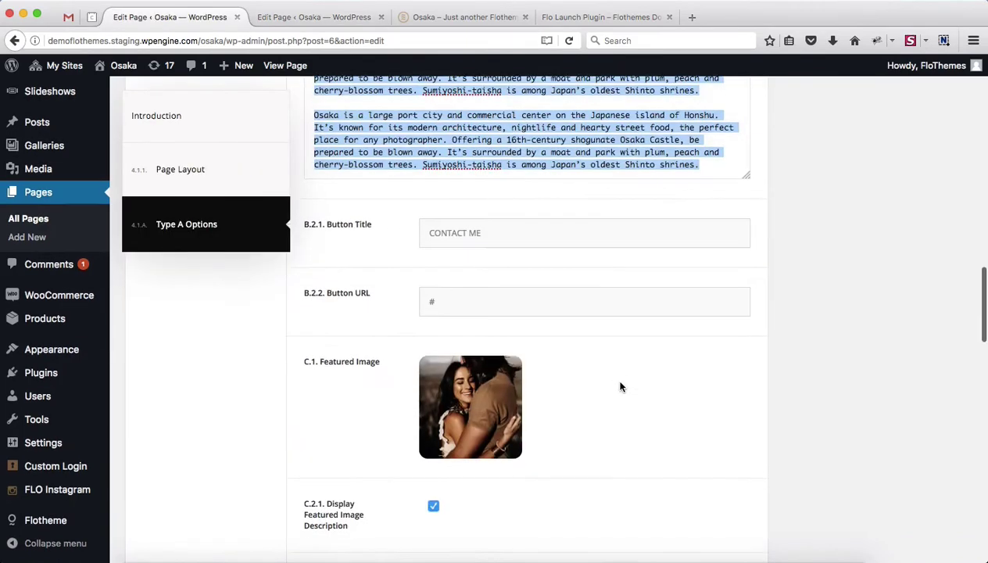
scroll(620, 386, down, 2)
scroll(464, 324, down, 3)
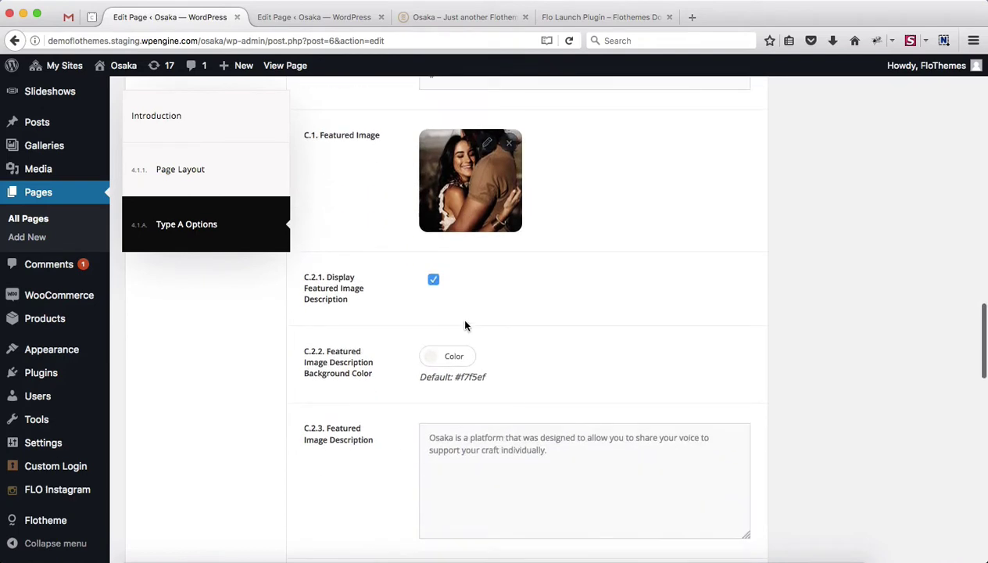
scroll(384, 385, down, 2)
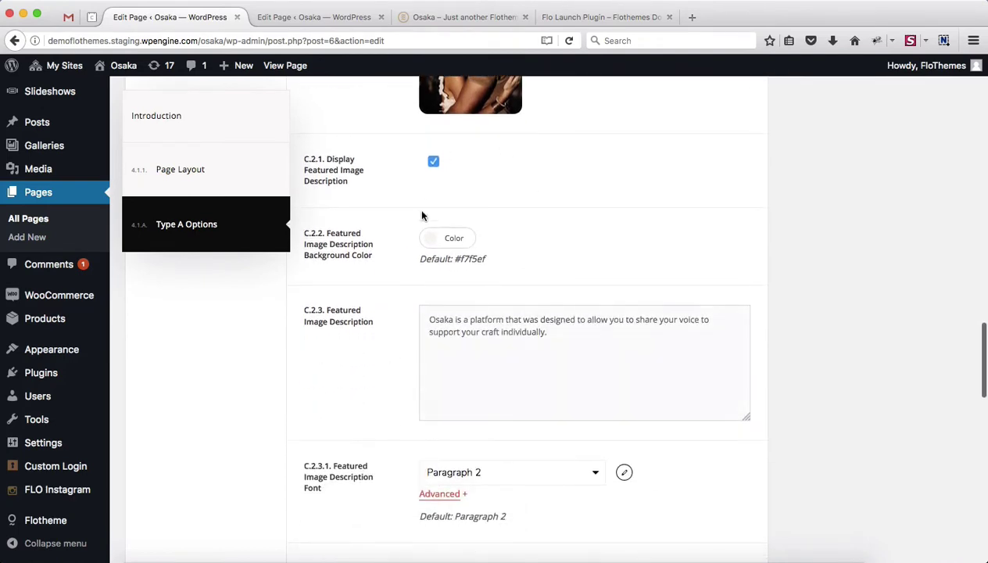
scroll(521, 228, down, 3)
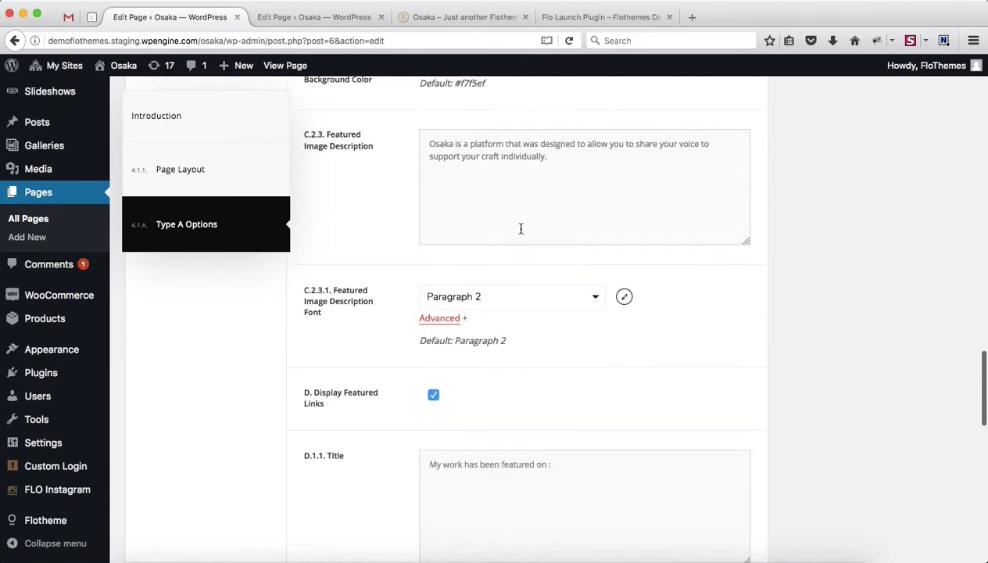
key(ctrl+Tab)
scroll(521, 229, down, 5)
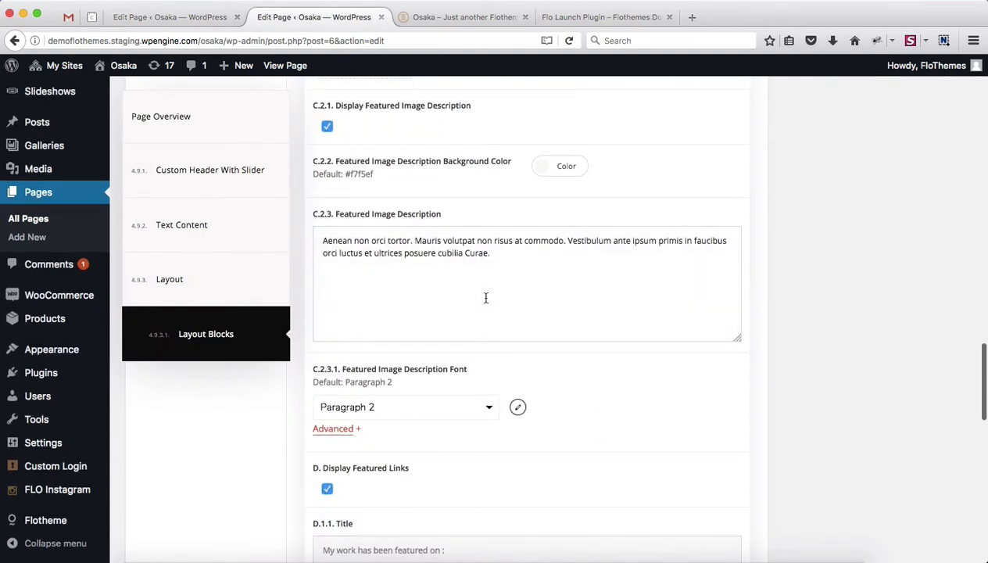
scroll(486, 295, down, 12)
scroll(485, 298, down, 1)
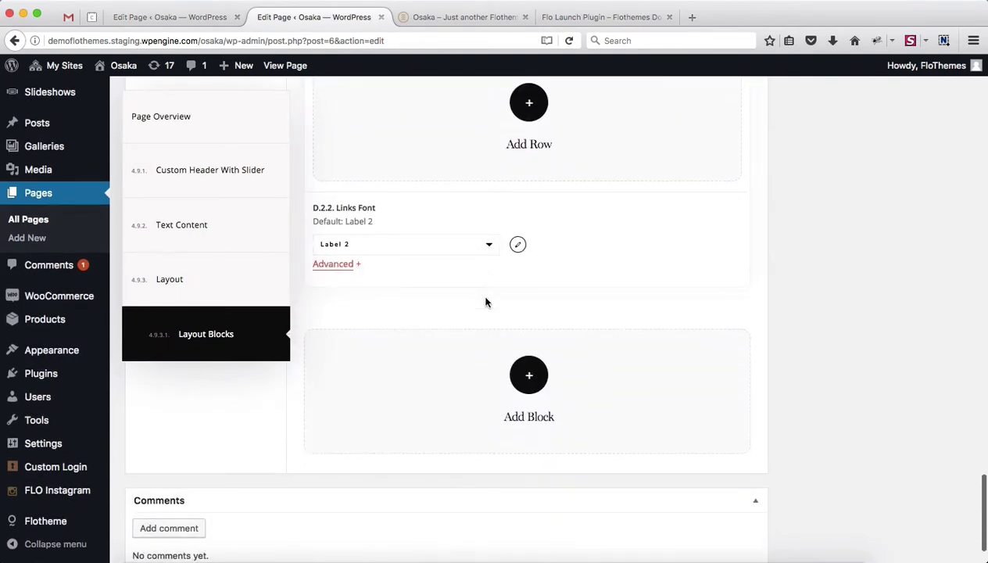
key(ctrl+shift+Tab)
scroll(485, 303, down, 12)
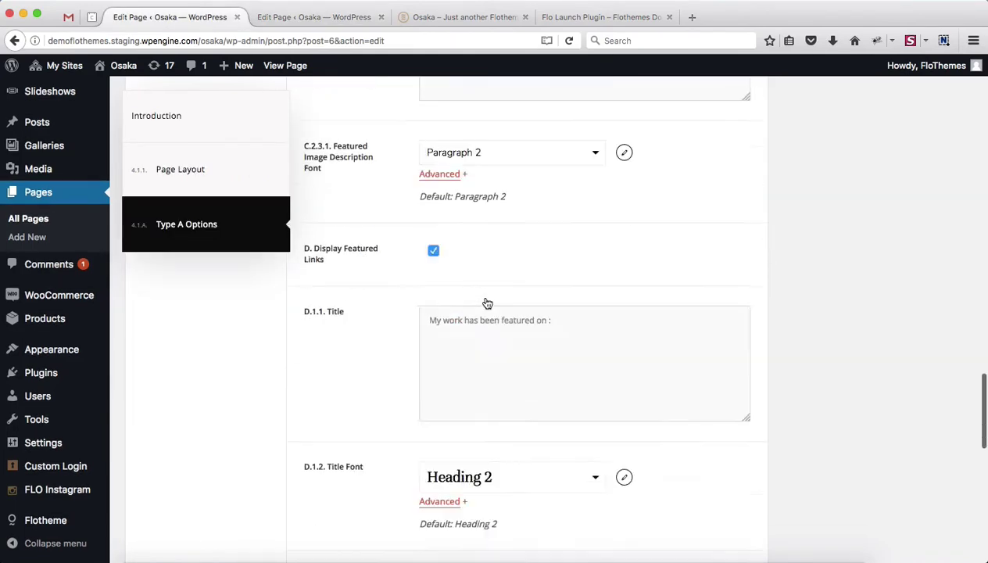
scroll(485, 303, up, 3)
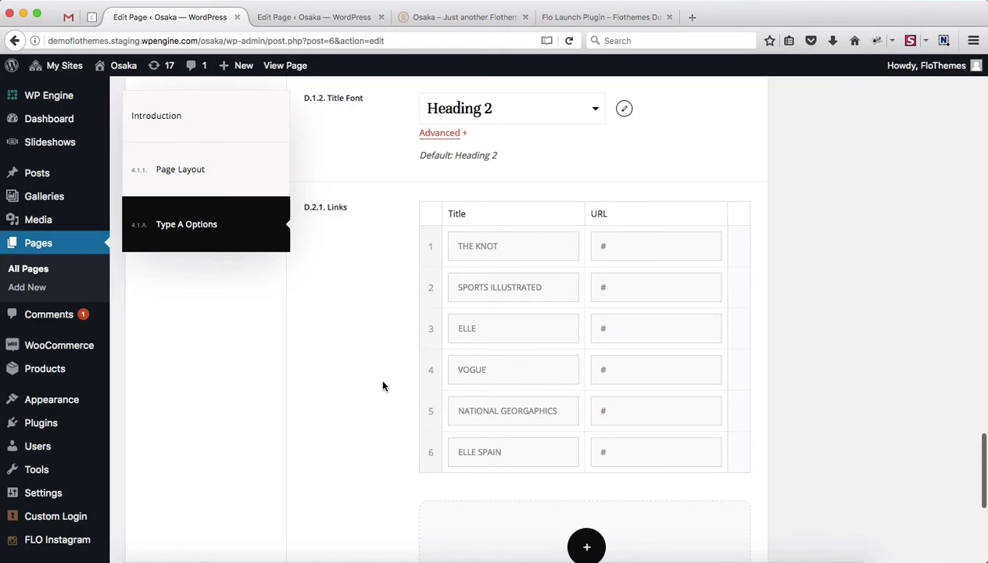
key(ctrl+Tab)
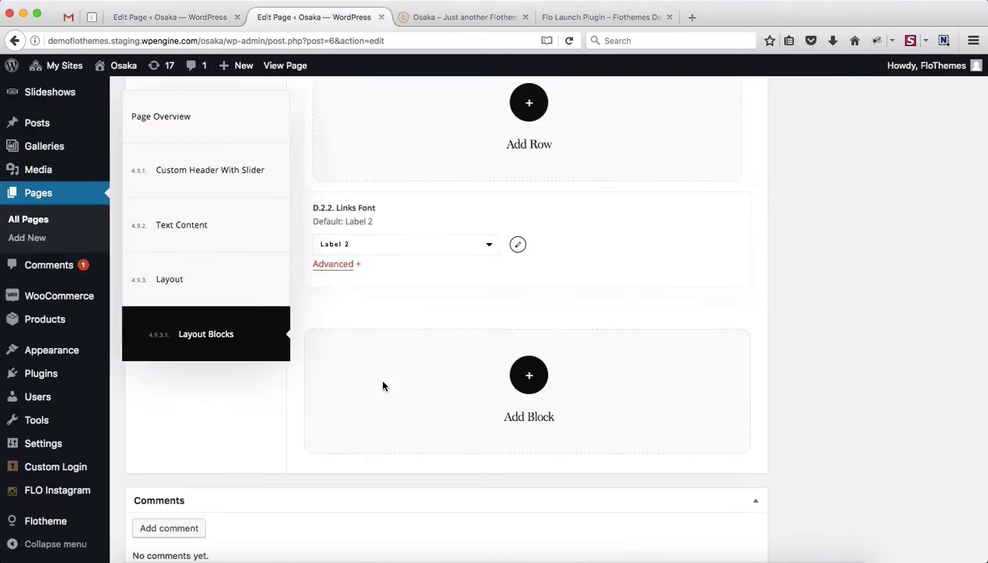
scroll(664, 423, up, 4)
scroll(664, 425, up, 15)
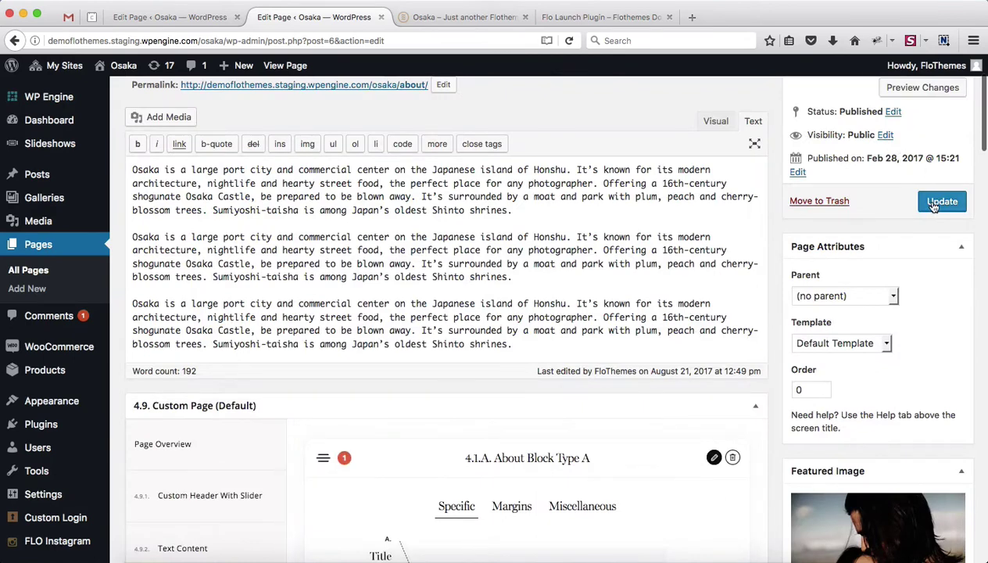
Save the ABOUT page with Update, then start a blank page with Add New.
click(936, 202)
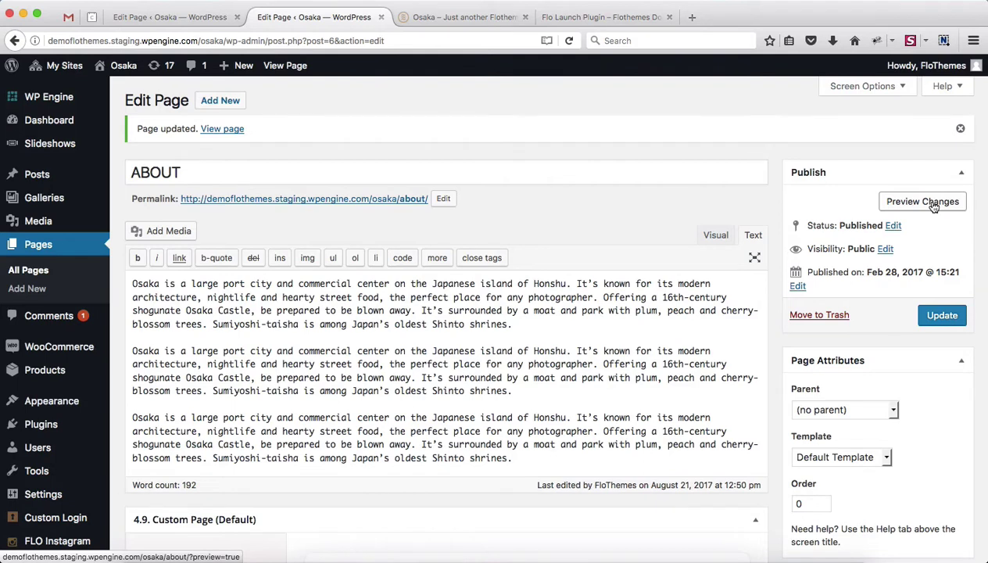
super+click(220, 101)
Publish a new page titled 'About New'.
key(ctrl+Tab)
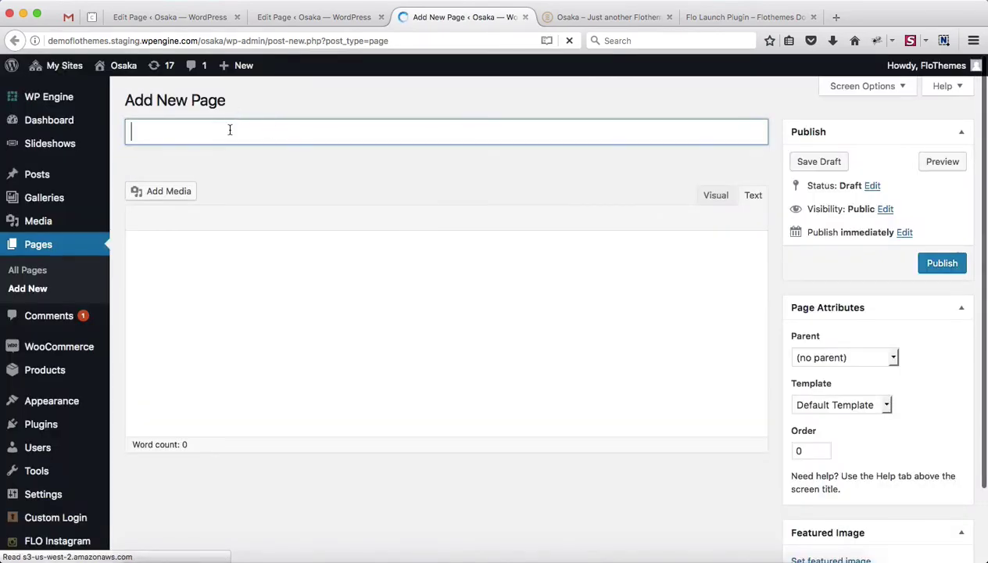
text(About )
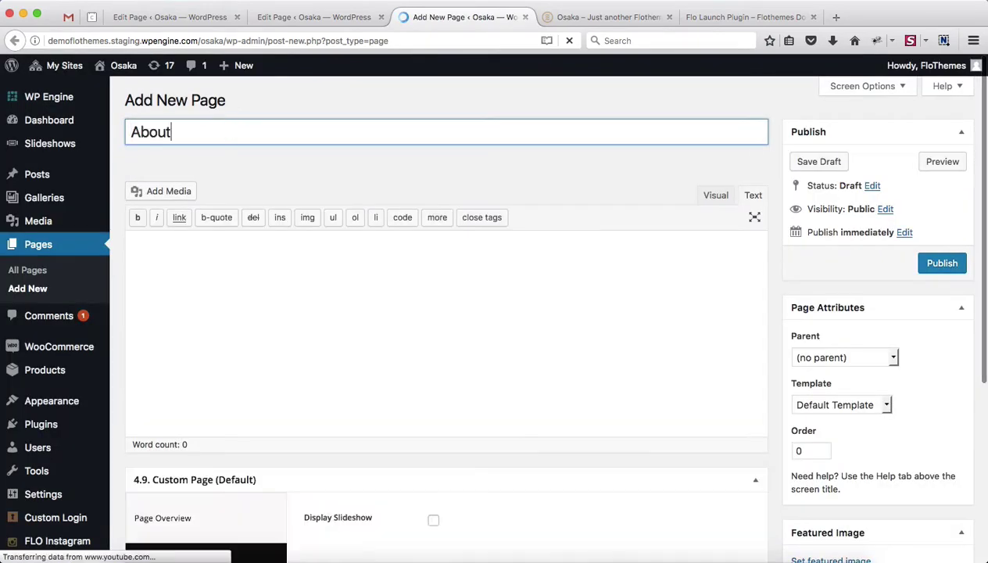
text(New)
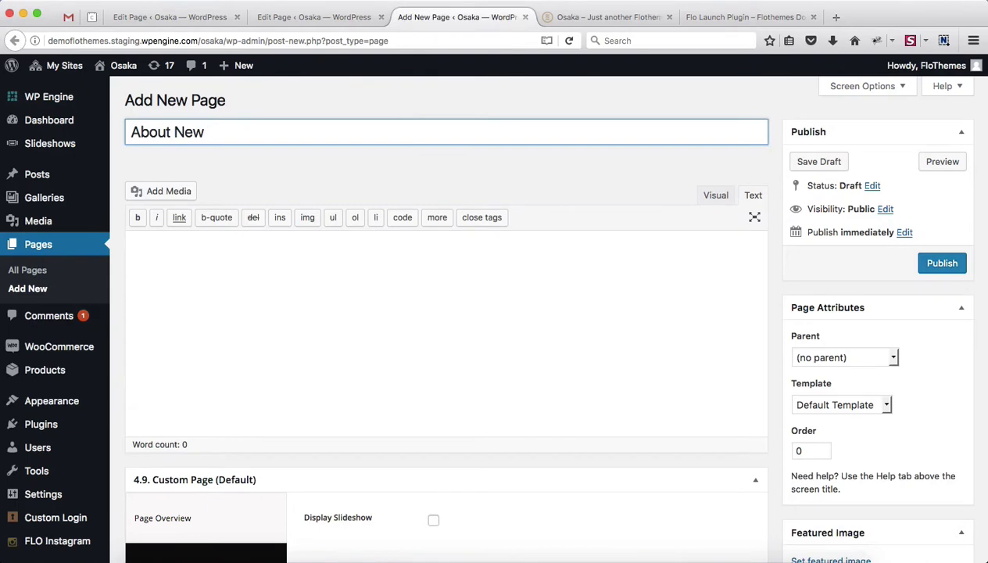
click(952, 265)
Retitle the original ABOUT page to 'ABOUT - old' and save it.
key(ctrl+shift+Tab)
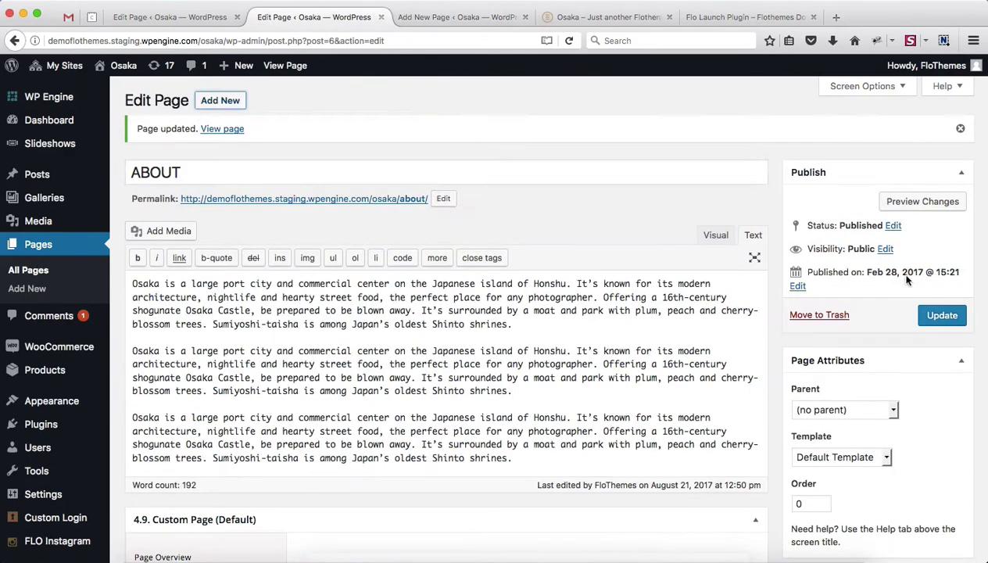
click(224, 177)
text(- old)
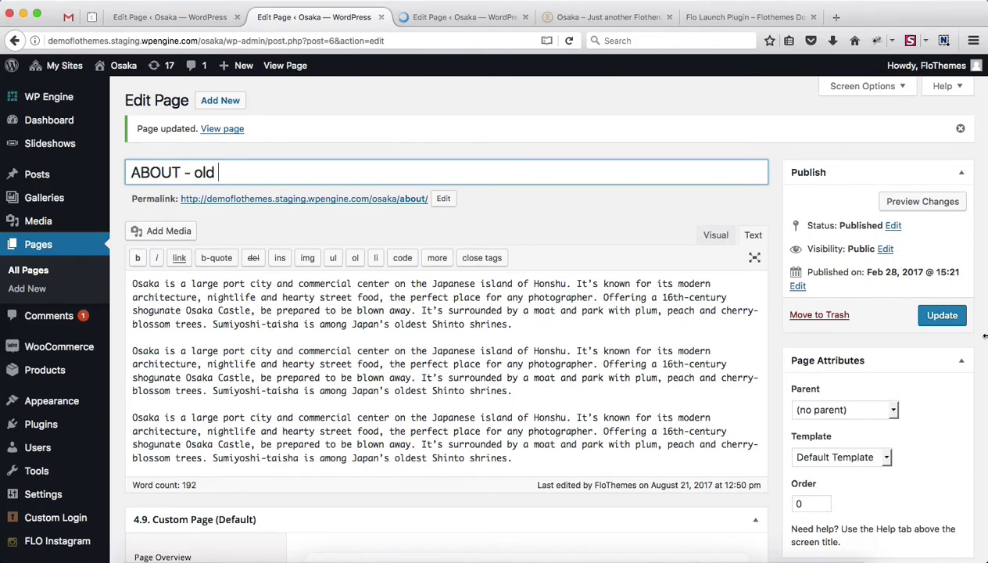
click(944, 316)
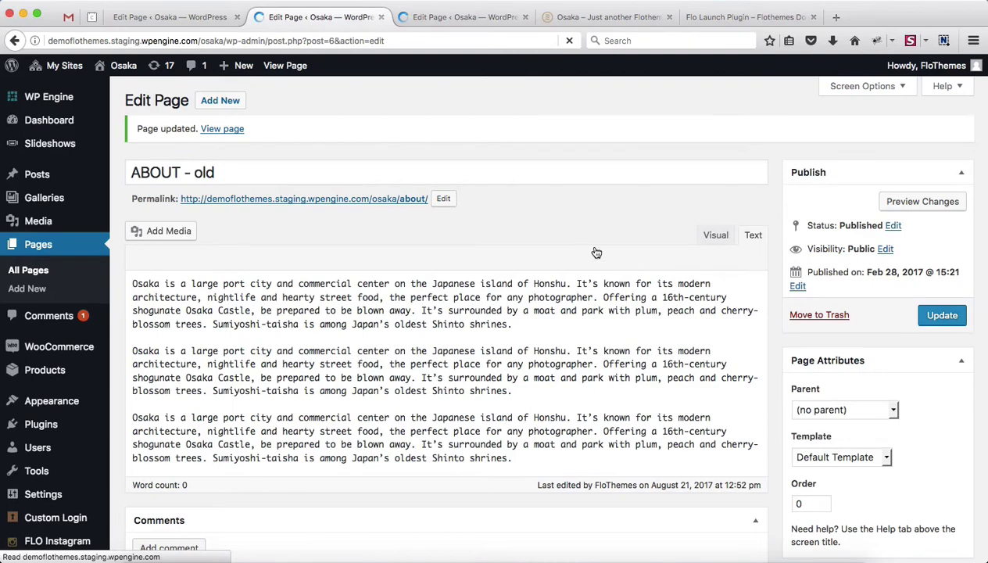
Check the About New page's /about-new/ permalink, then return to the ABOUT - old editor.
click(439, 22)
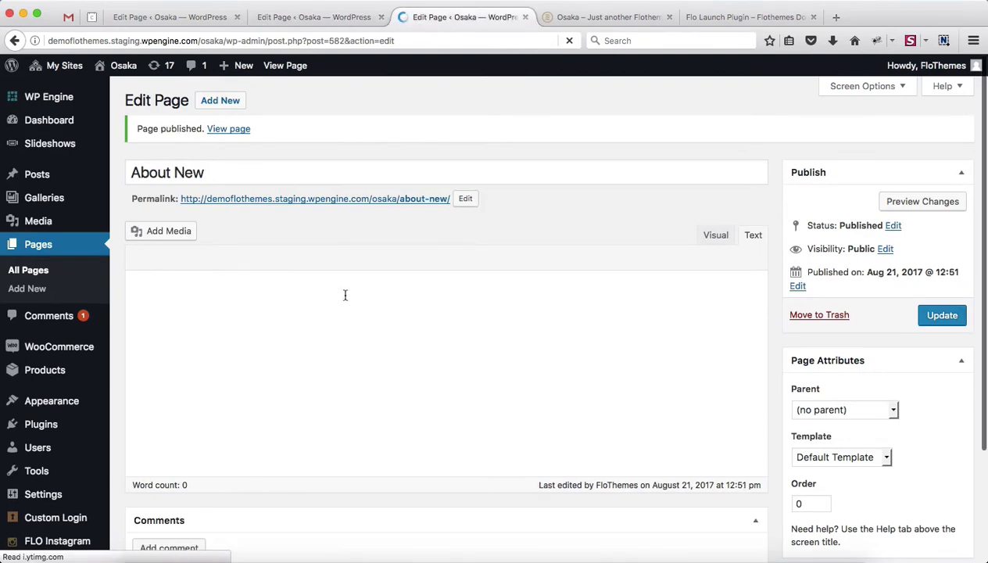
scroll(665, 387, down, 5)
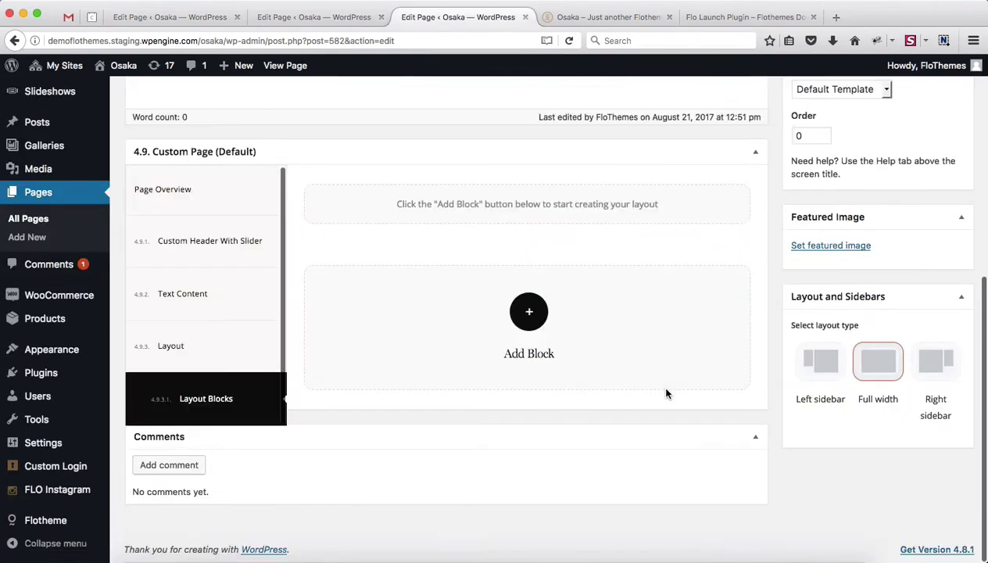
scroll(666, 394, up, 5)
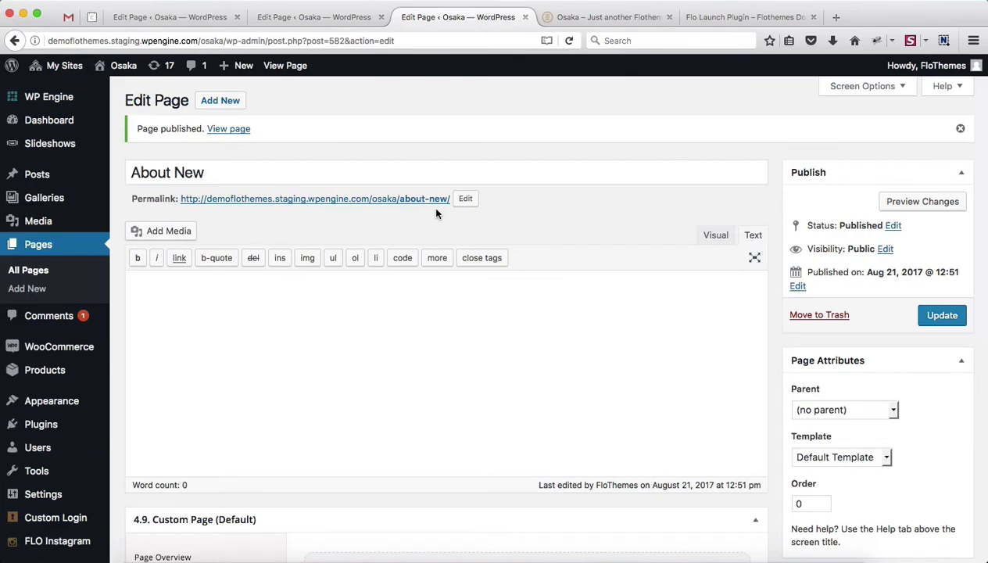
key(ctrl+shift+Tab)
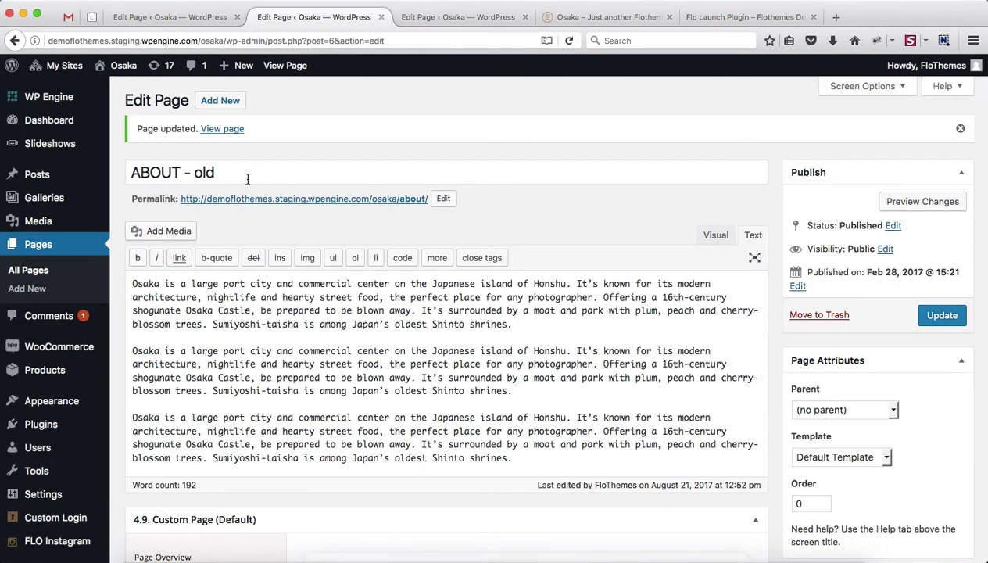
Change the ABOUT - old page's slug to about-old and save.
click(446, 199)
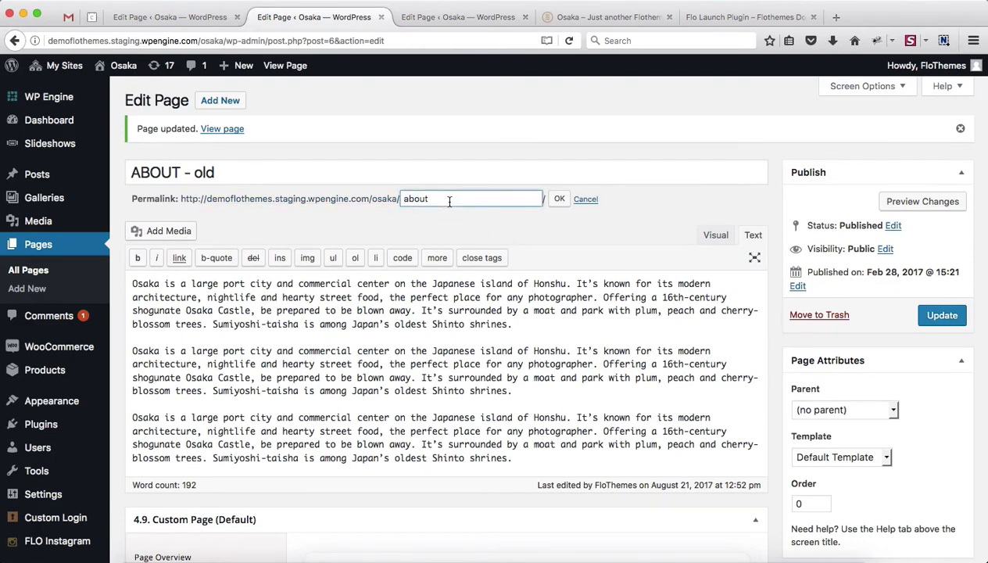
text(-old)
click(936, 318)
Trim the About New page's slug to about and save.
key(ctrl+Tab)
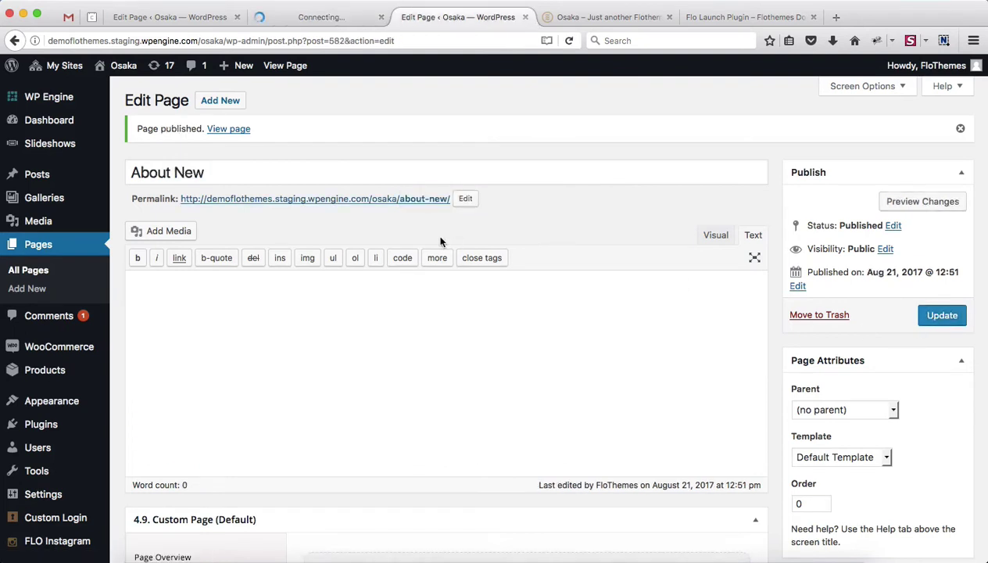
click(466, 199)
key(BackSpace)
key(BackSpace)
key(BackSpace)
key(BackSpace)
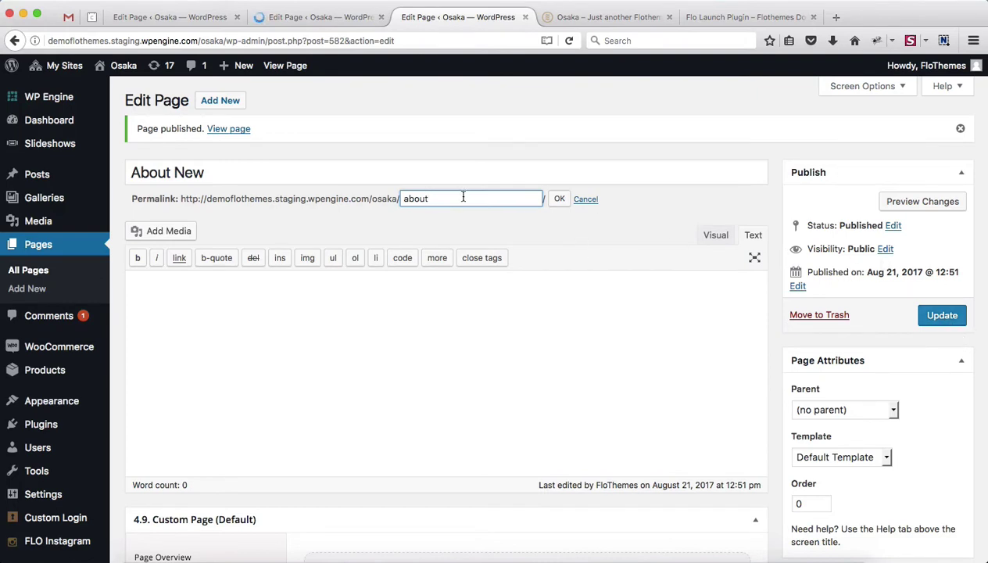
click(944, 316)
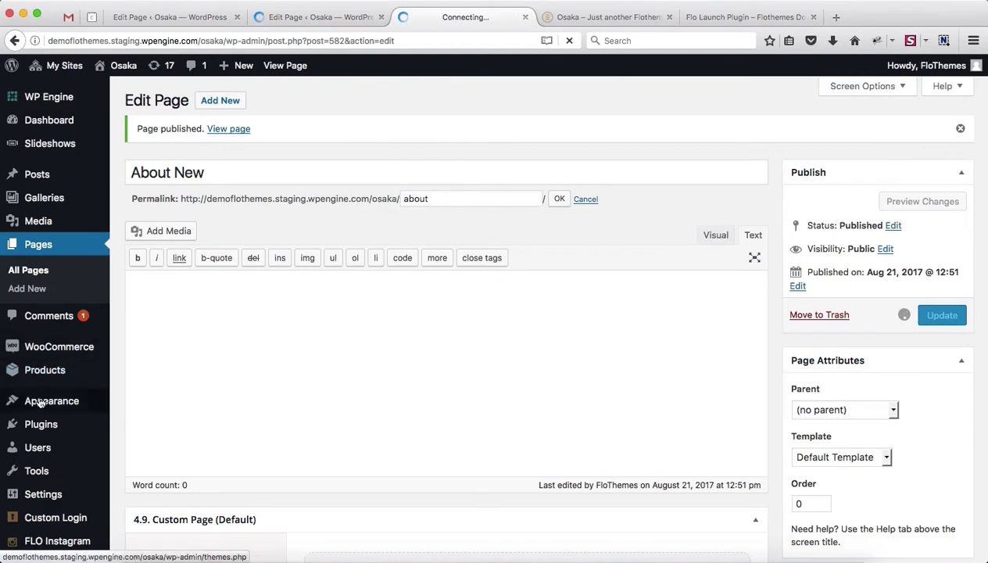
Add the About New page to the Header Menu under PAGES.
mouse_move(43, 400)
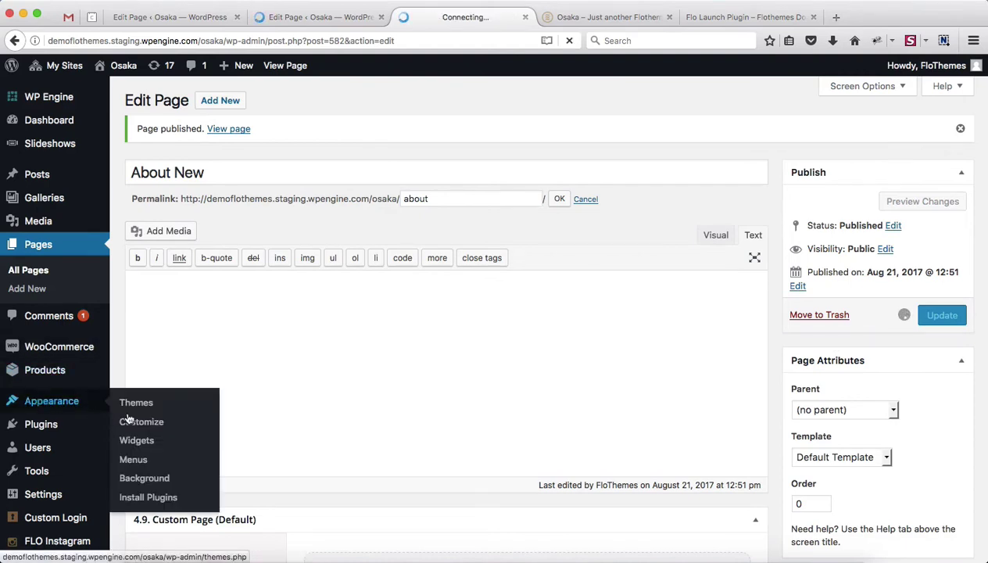
click(133, 460)
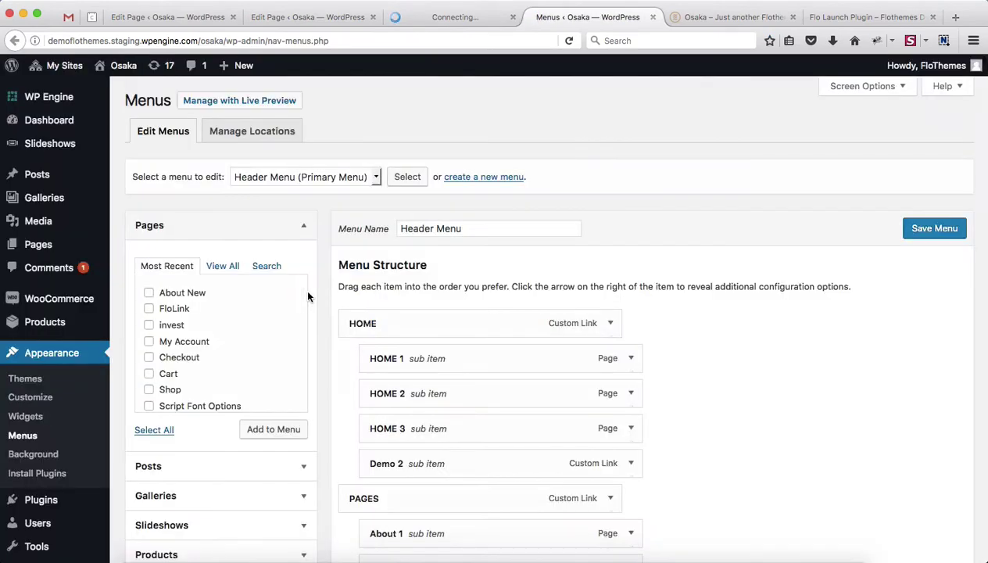
click(150, 293)
scroll(255, 286, down, 2)
click(266, 432)
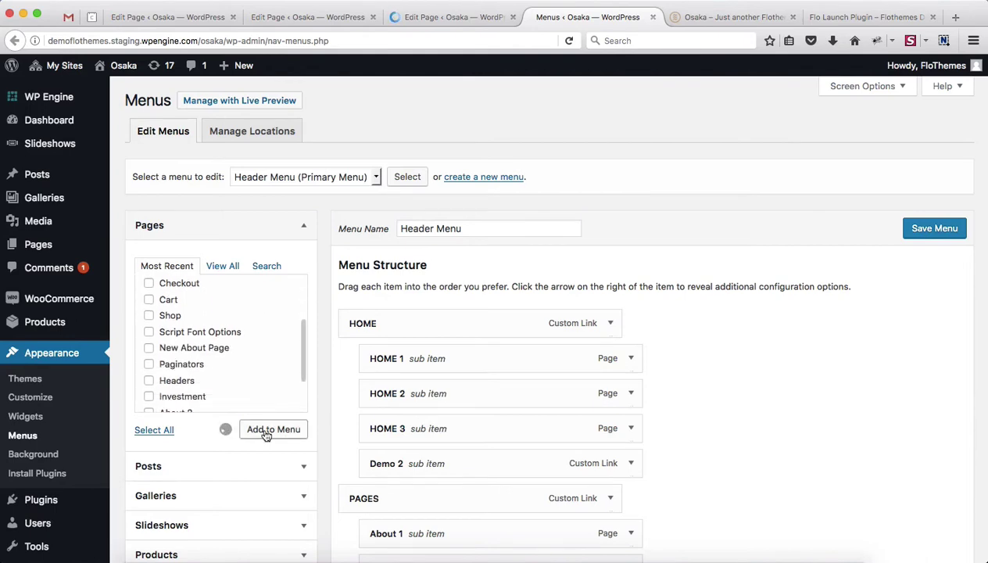
scroll(719, 376, down, 15)
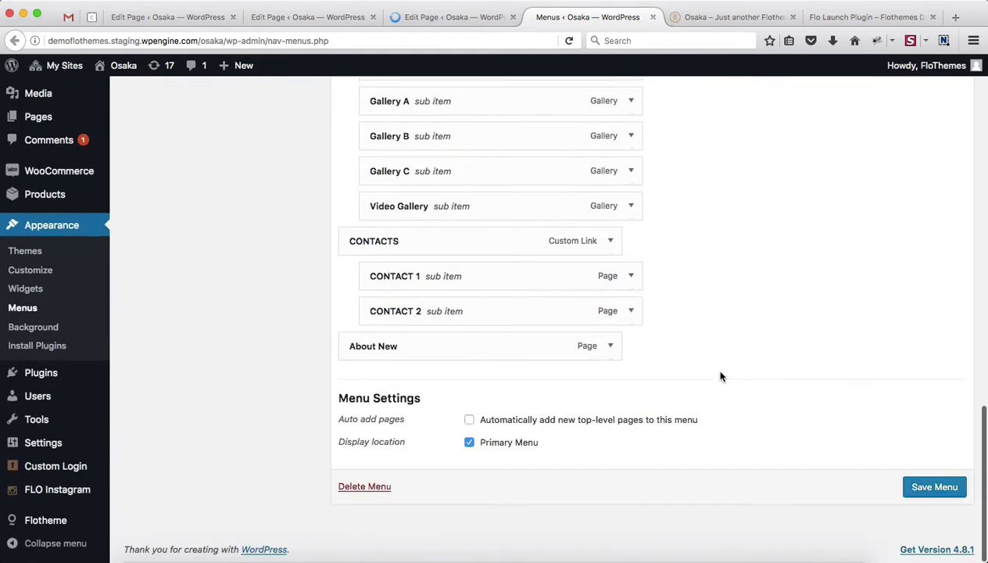
drag(501, 349, 514, 260)
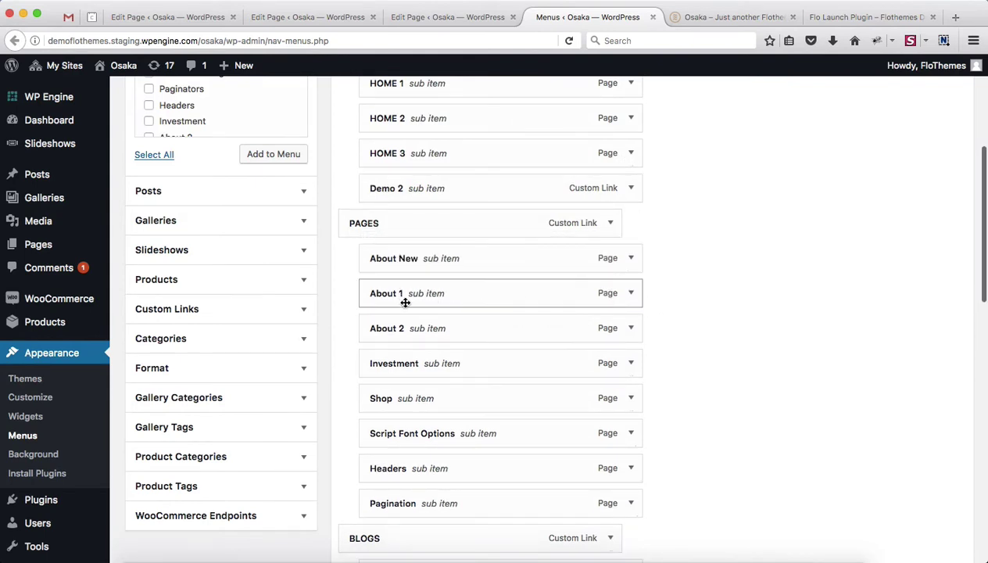
Remove the old About 1 item from the Header Menu.
click(634, 297)
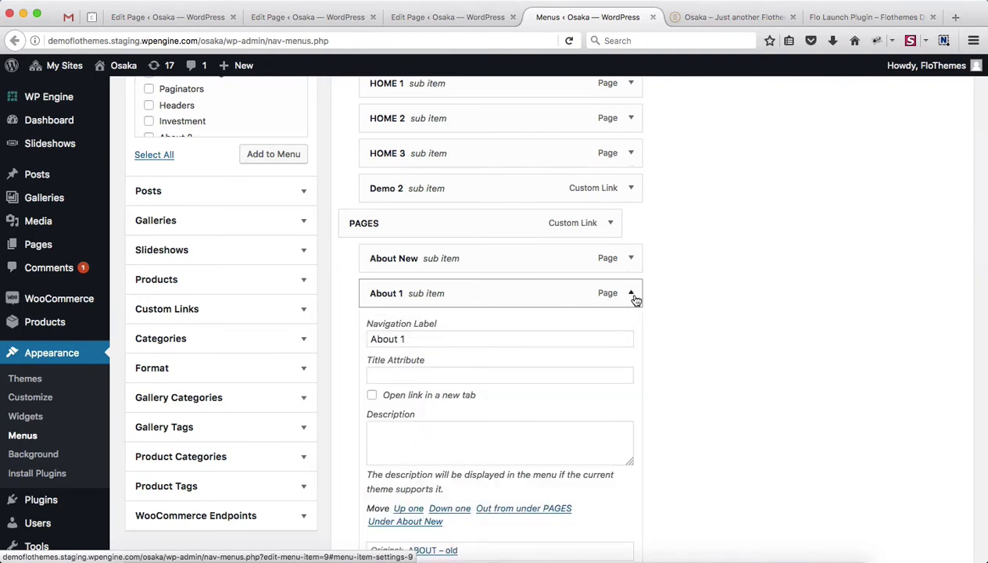
scroll(634, 296, down, 3)
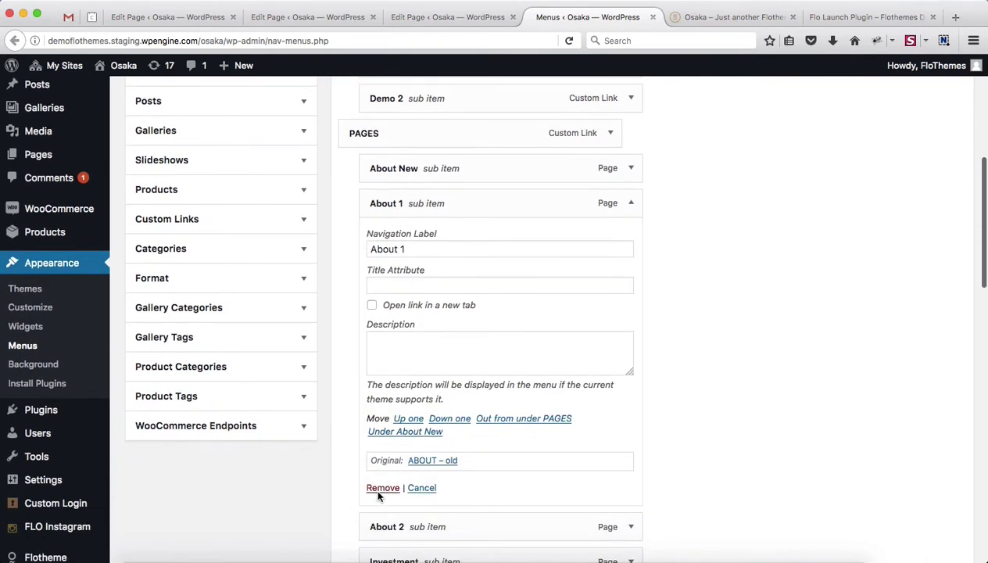
click(380, 487)
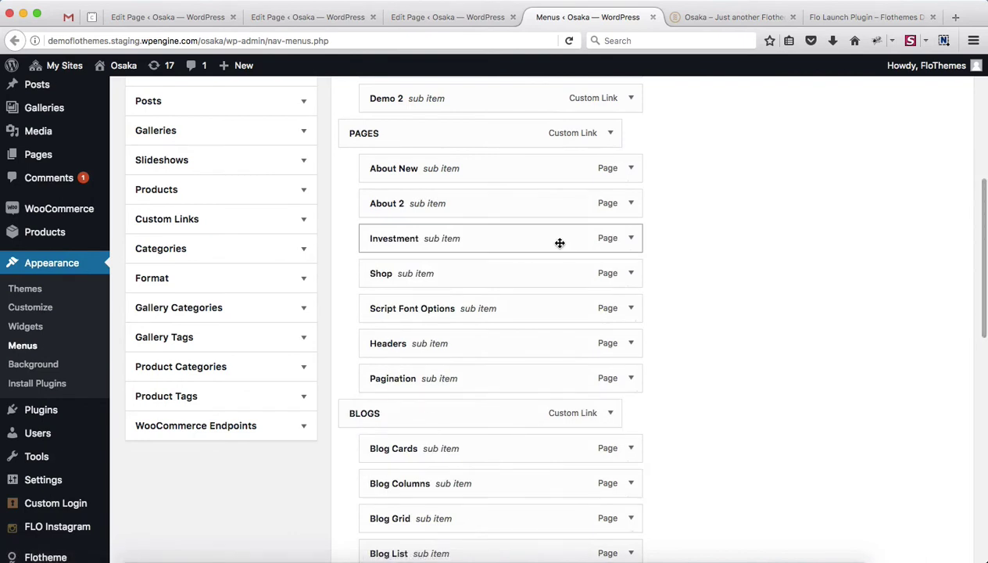
scroll(625, 258, up, 2)
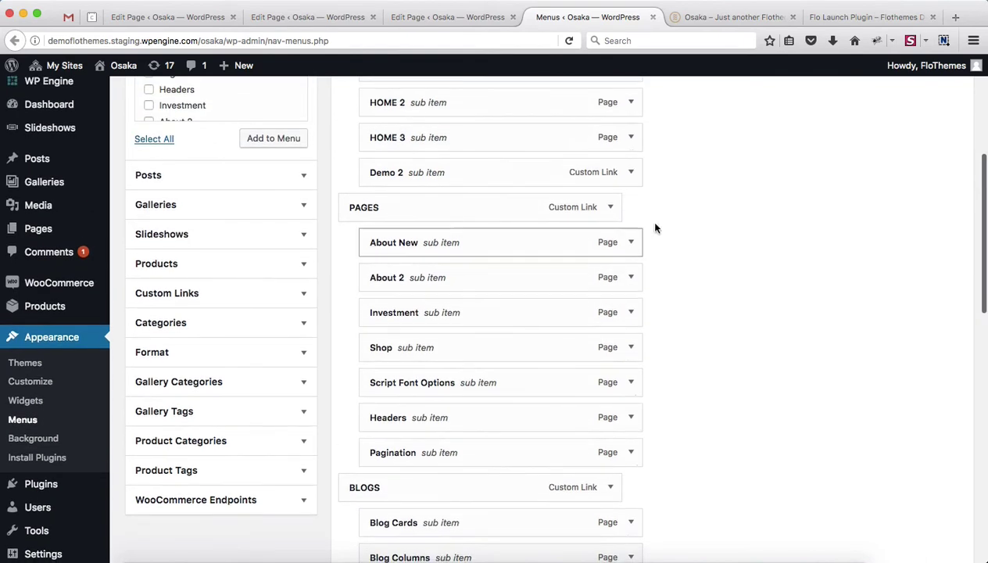
Rename the About New menu label to 'About' and save the Header Menu.
click(631, 244)
double_click(432, 287)
key(BackSpace)
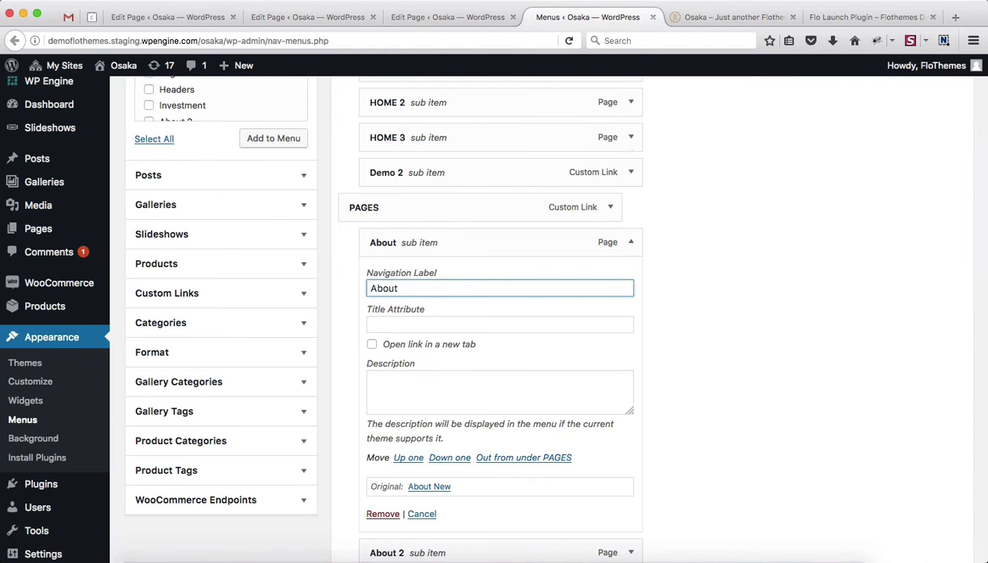
scroll(700, 337, down, 15)
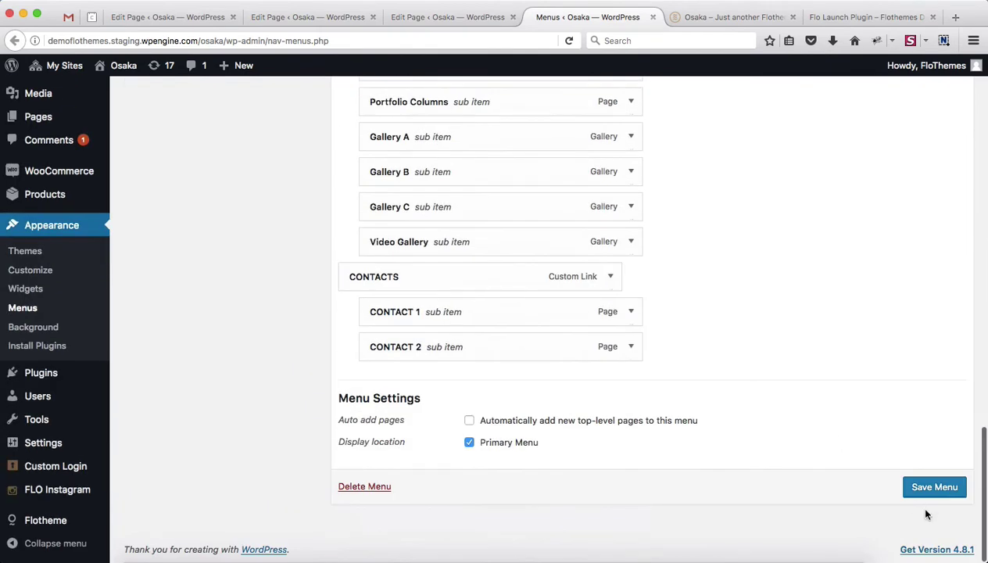
click(937, 490)
scroll(939, 494, up, 15)
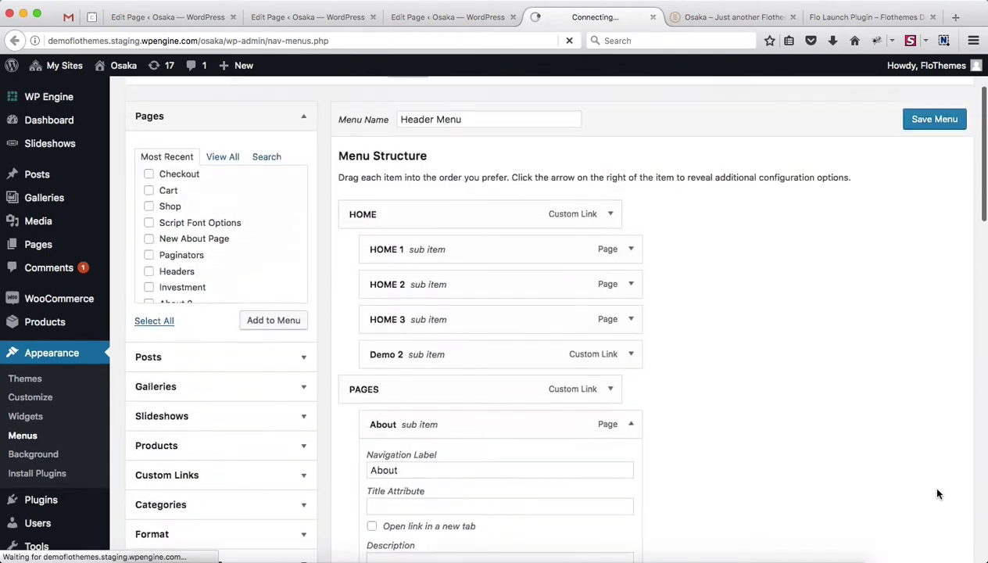
key(ctrl+shift+Tab)
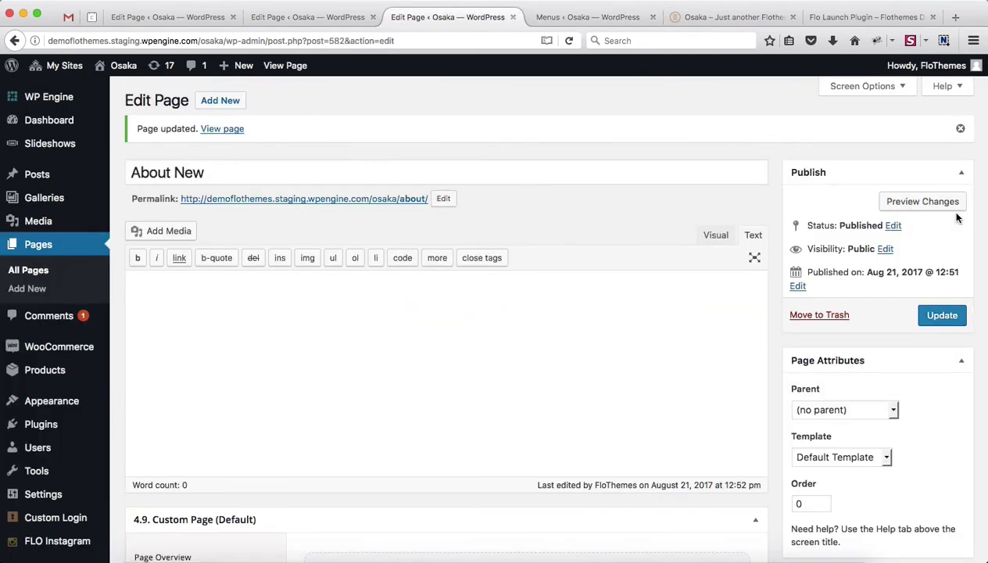
After checking the old page's slug, retitle 'About New' to 'About' and update it at /about/.
click(325, 19)
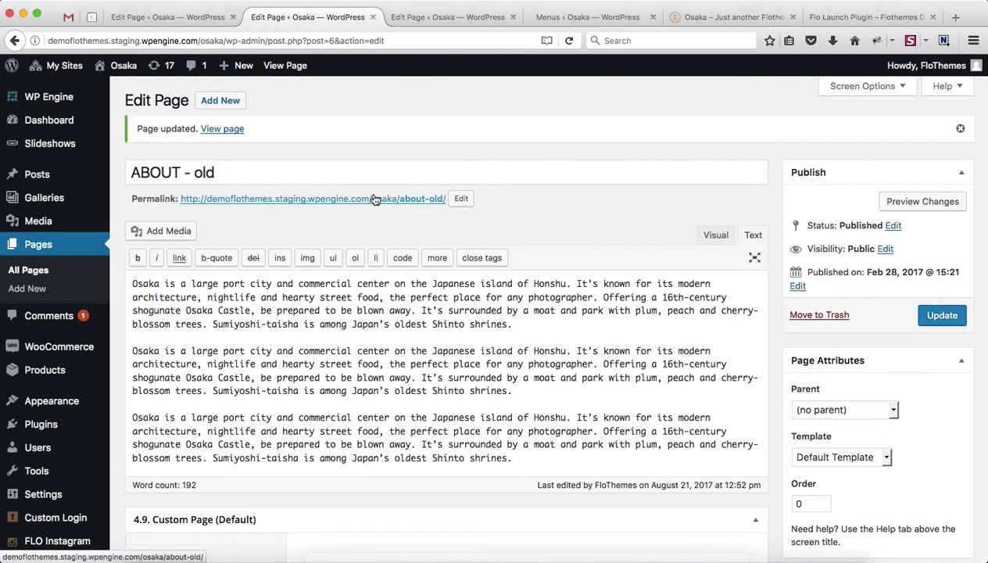
key(ctrl+Tab)
double_click(184, 174)
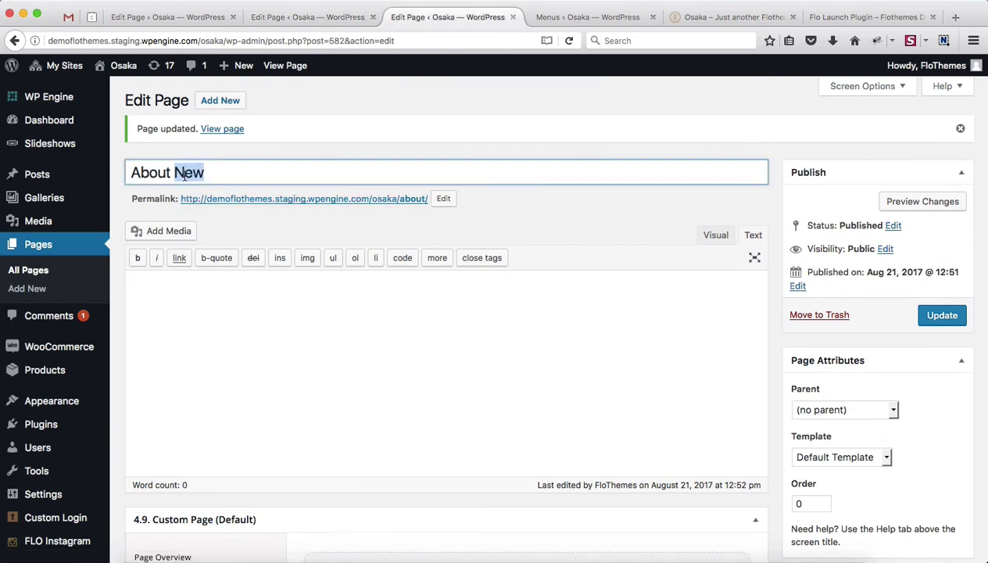
key(BackSpace)
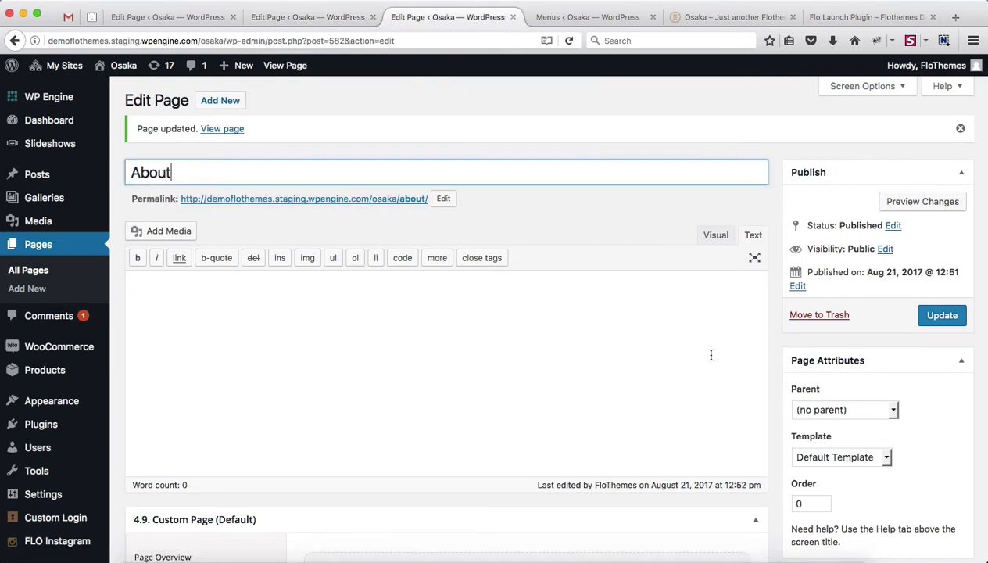
click(943, 316)
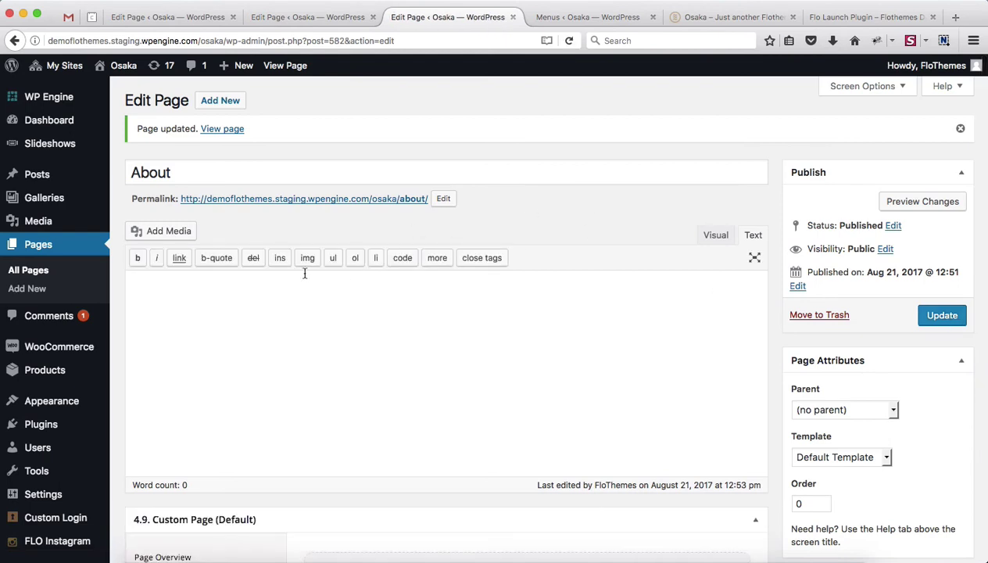
click(563, 18)
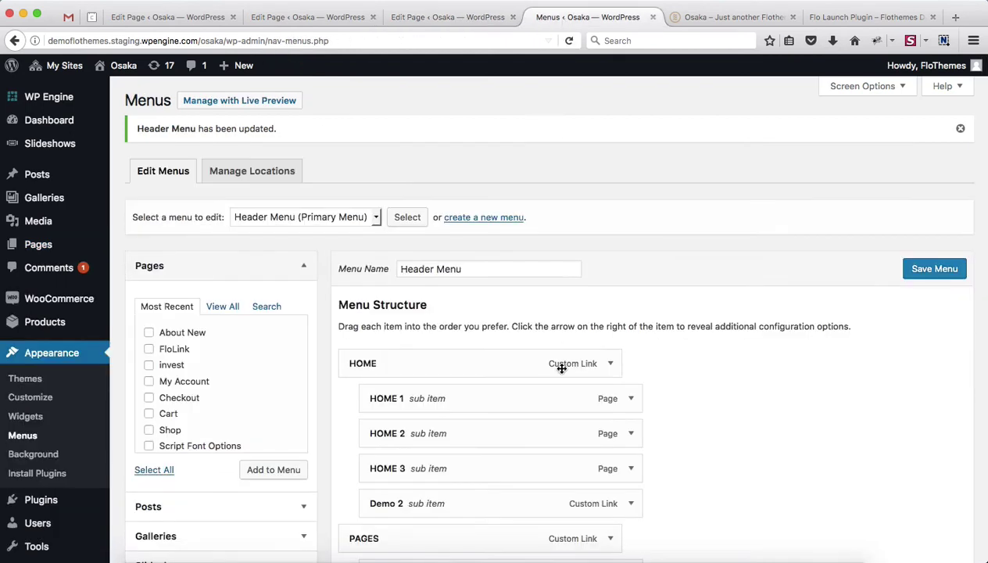
scroll(561, 369, down, 1)
scroll(561, 368, down, 2)
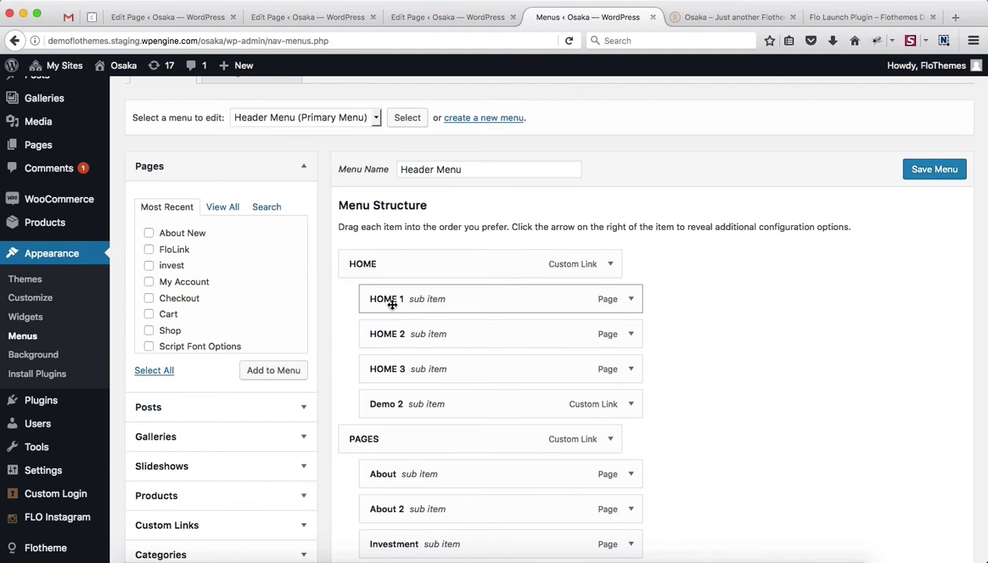
click(456, 18)
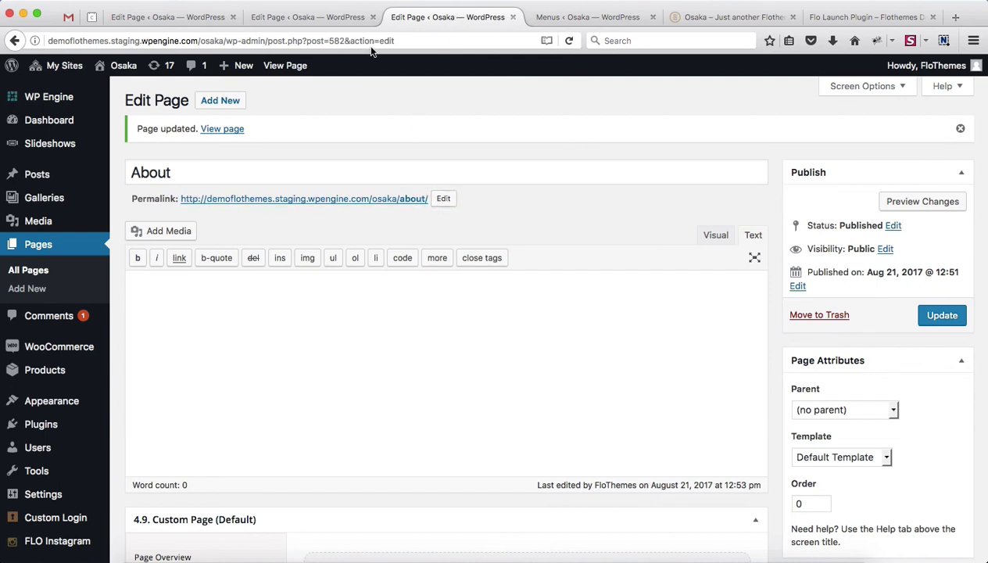
click(328, 20)
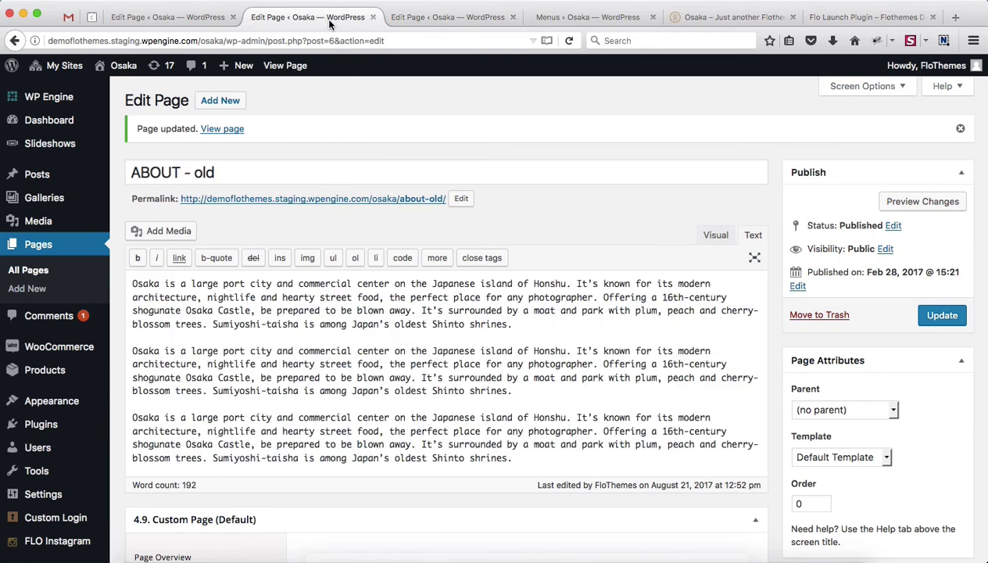
click(424, 20)
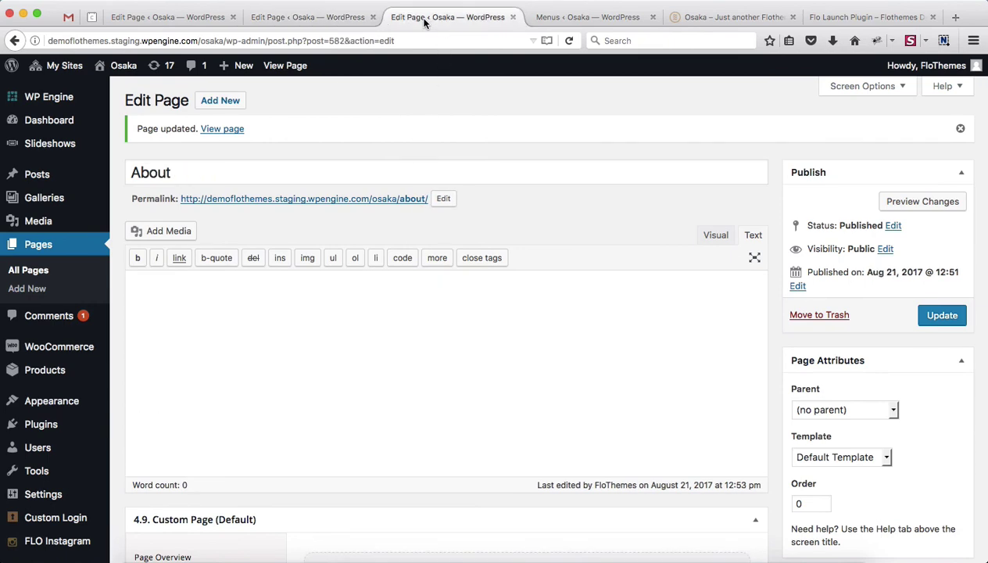